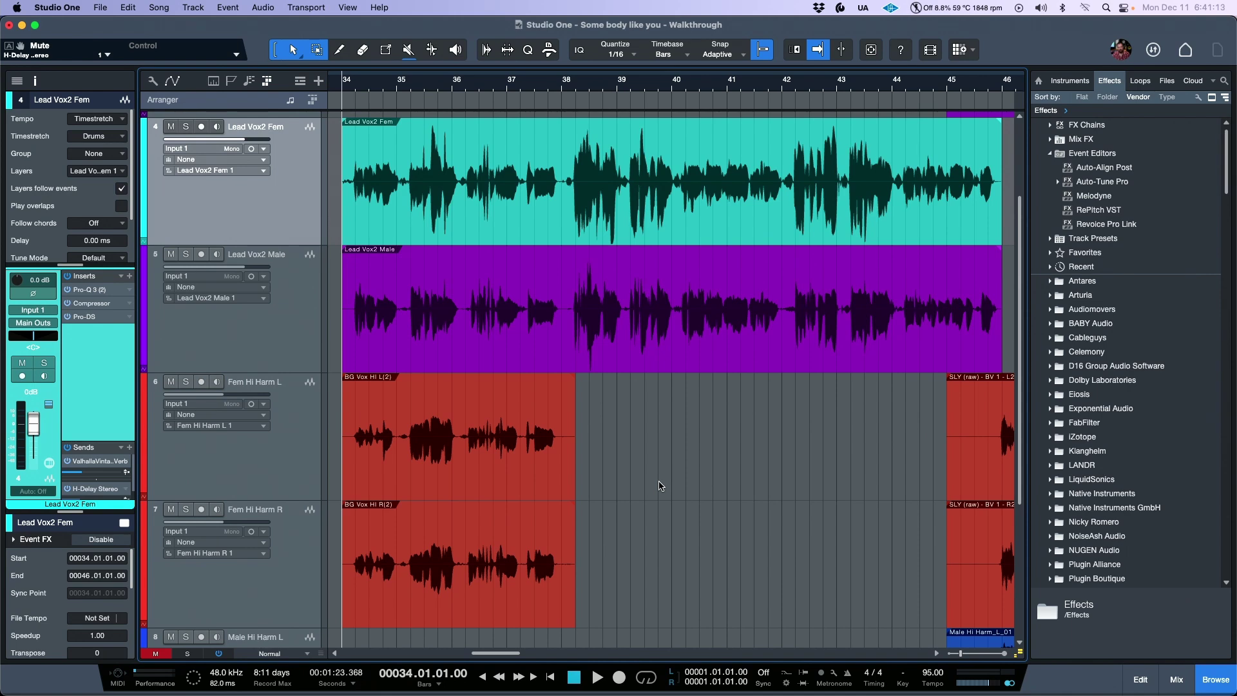
Step: Play the song, then apply Revoice Pro Link to the selected Lead Vox2 Fem vocal events
key("space")
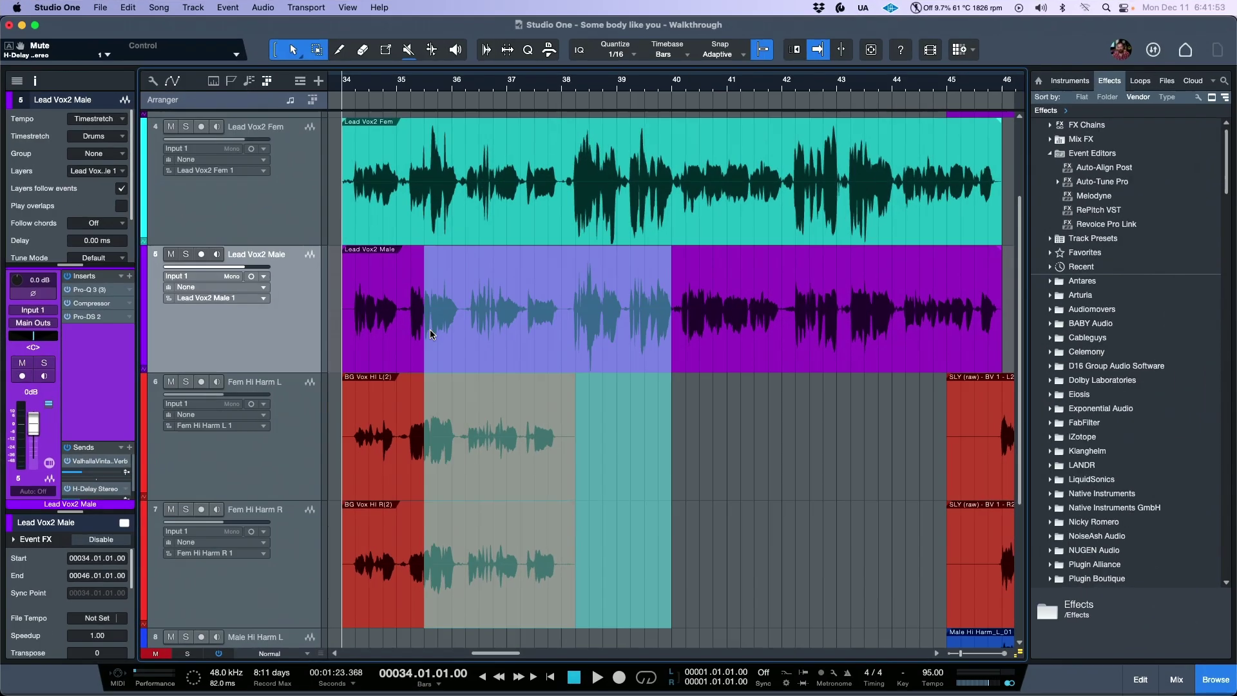
left_click(417, 170)
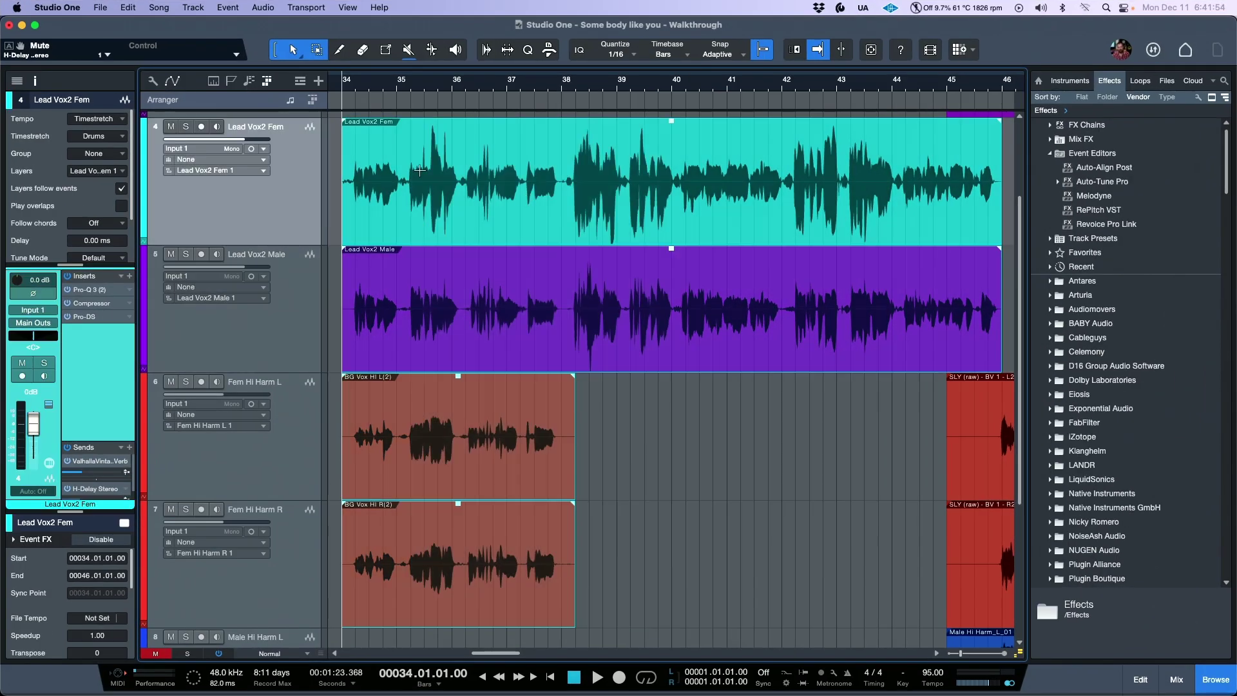
left_click_drag(1068, 233, 700, 212)
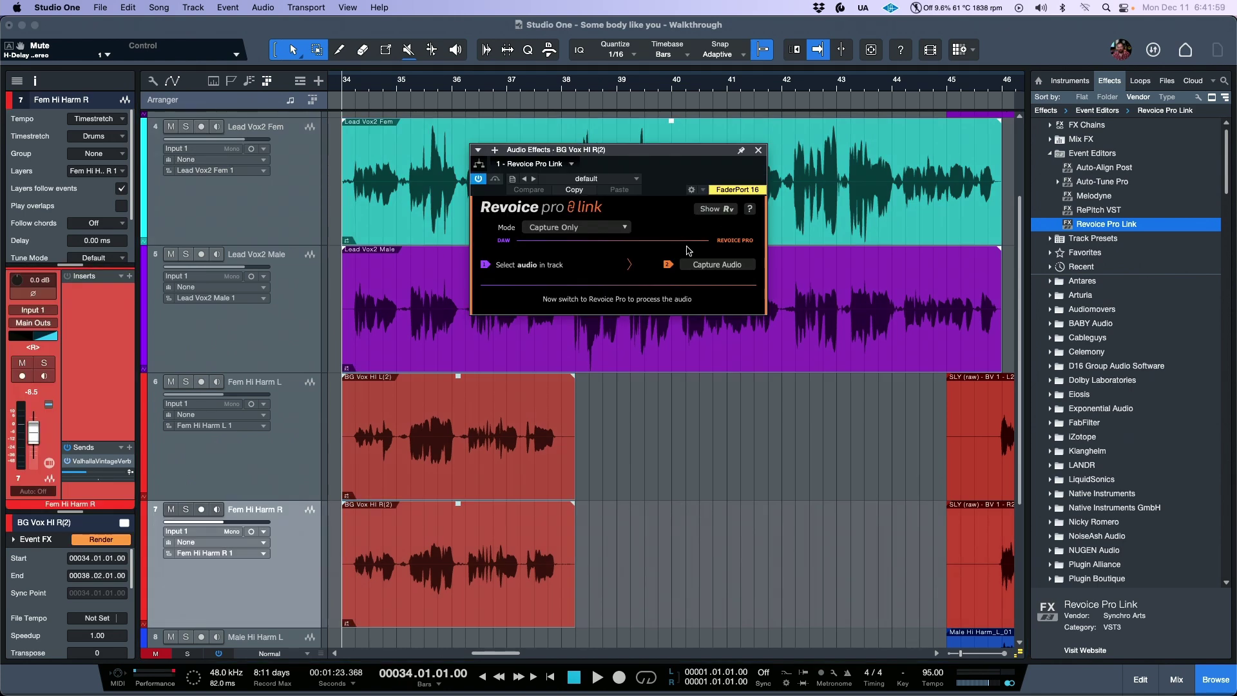
Step: In Revoice Pro, auto-size the track heights so the four captured vocal tracks fill the window
left_click(733, 212)
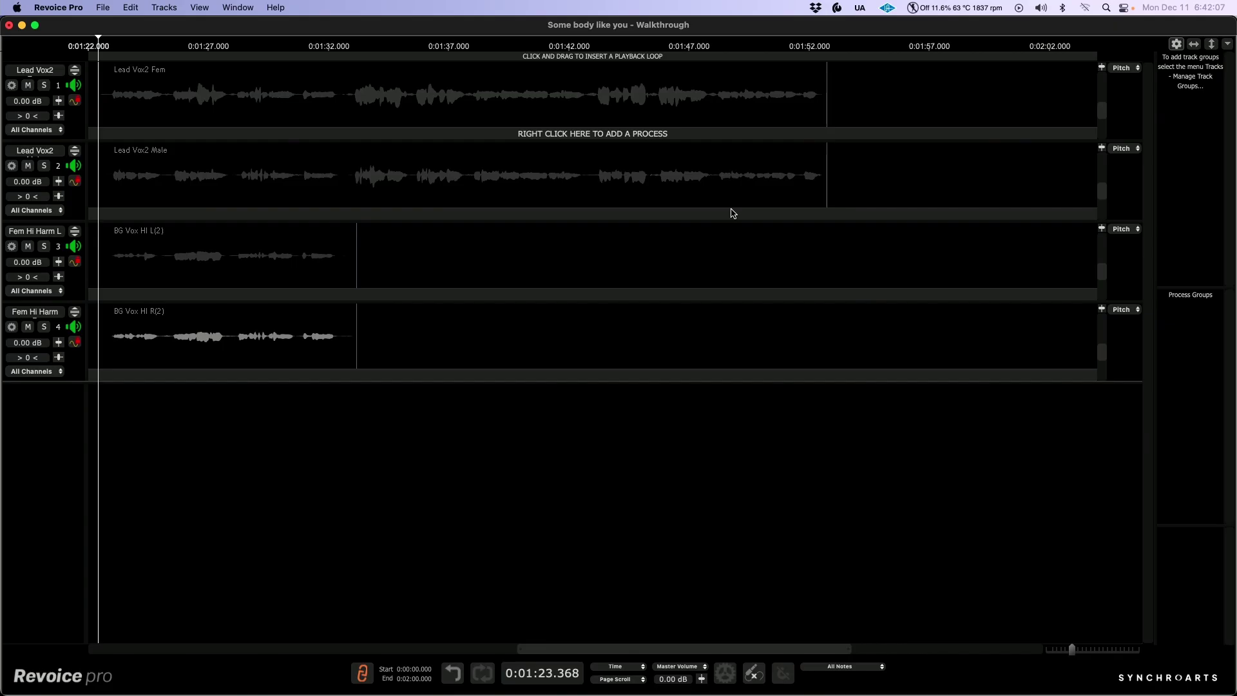
left_click(165, 7)
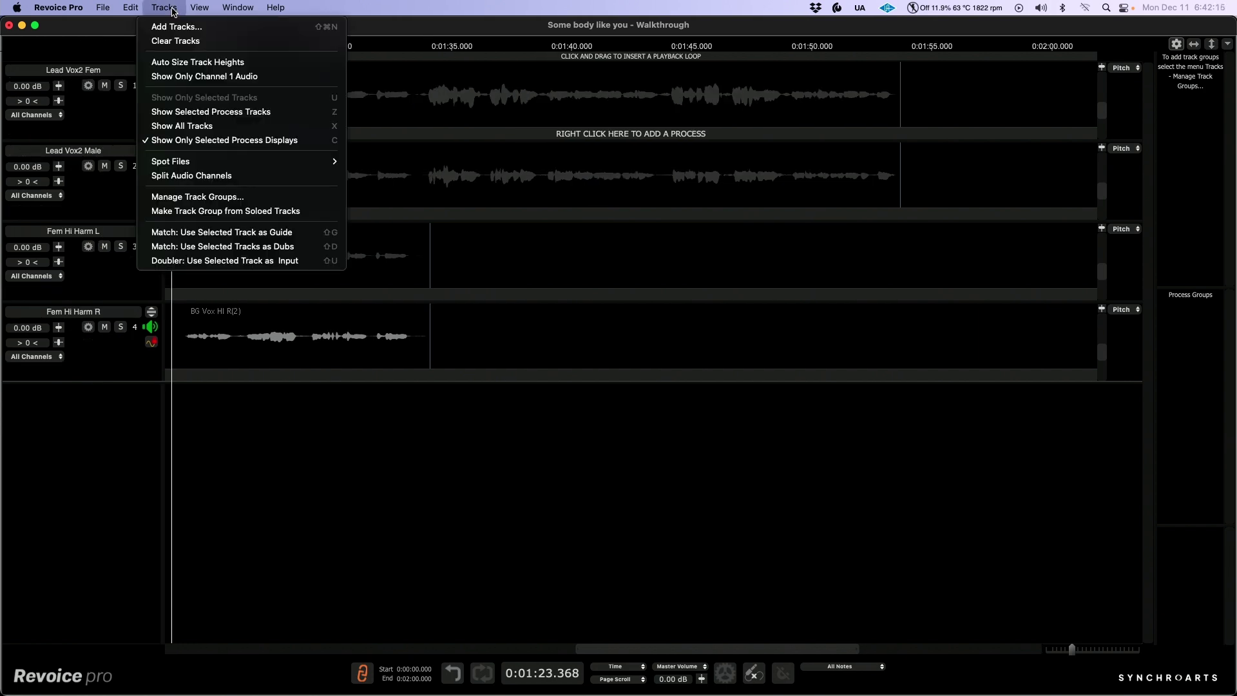
left_click(193, 63)
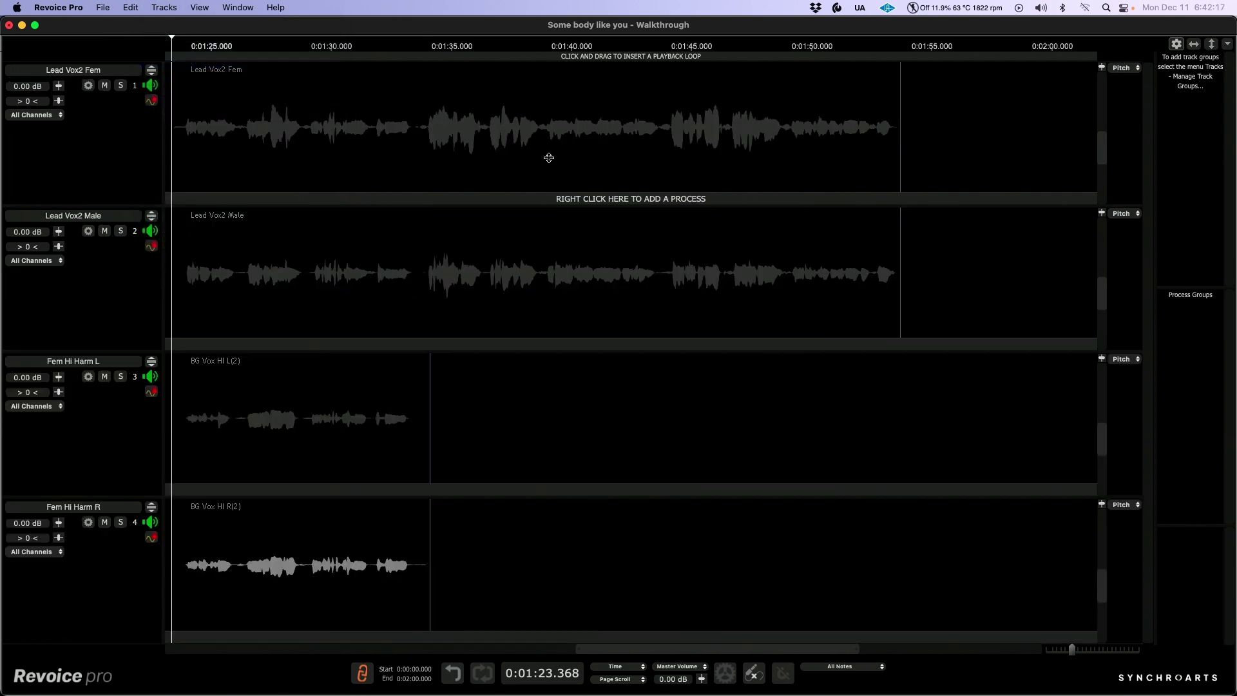
scroll(564, 163, "up", 2)
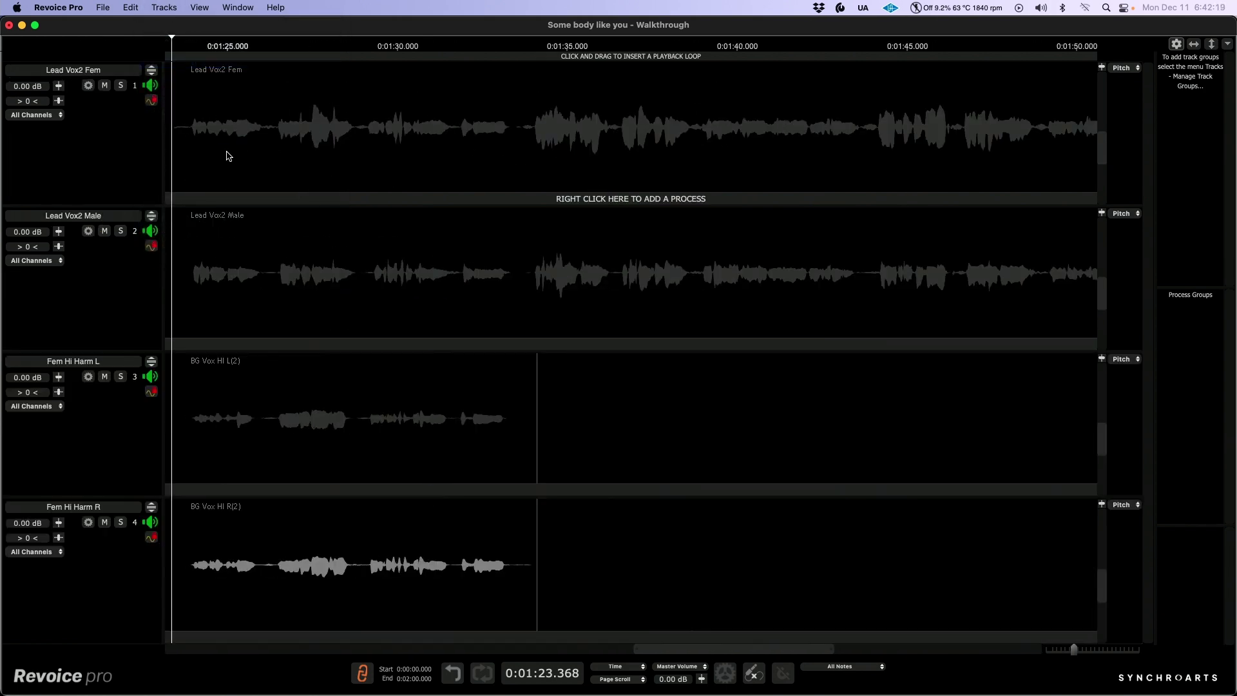
Step: Audition Lead Vox2 Fem from the phrase start, then replay it from the start
left_click(190, 138)
key("space")
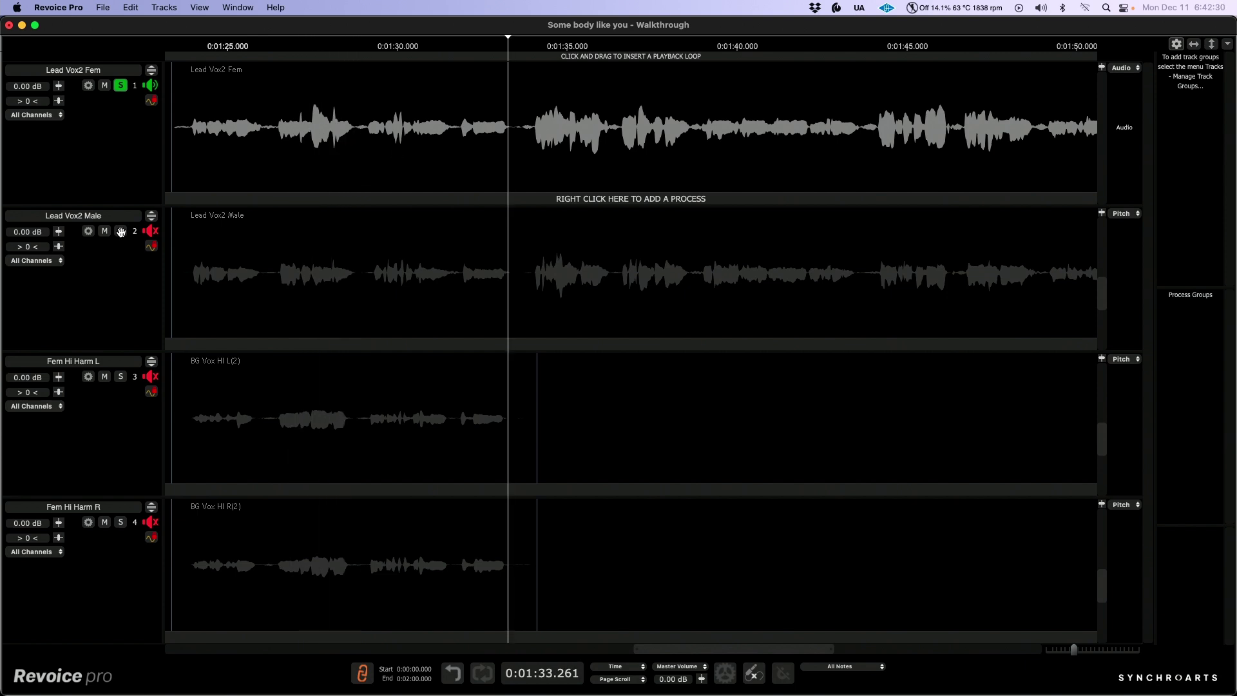
key("space")
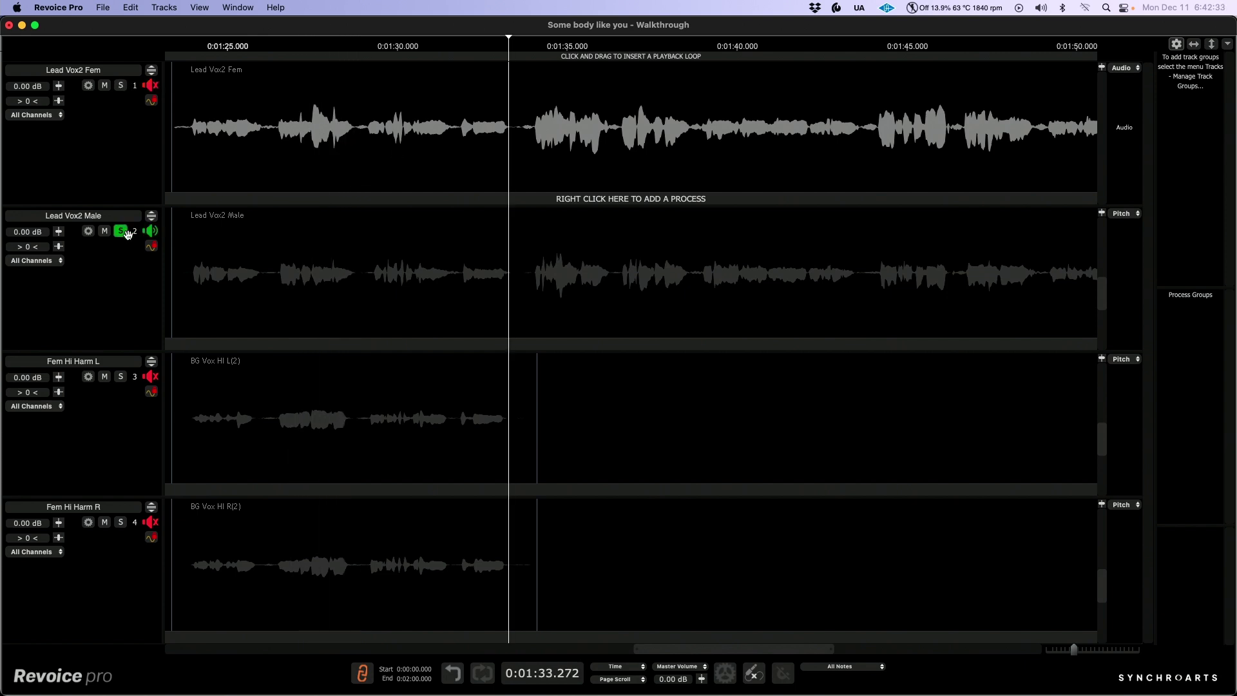
key("space")
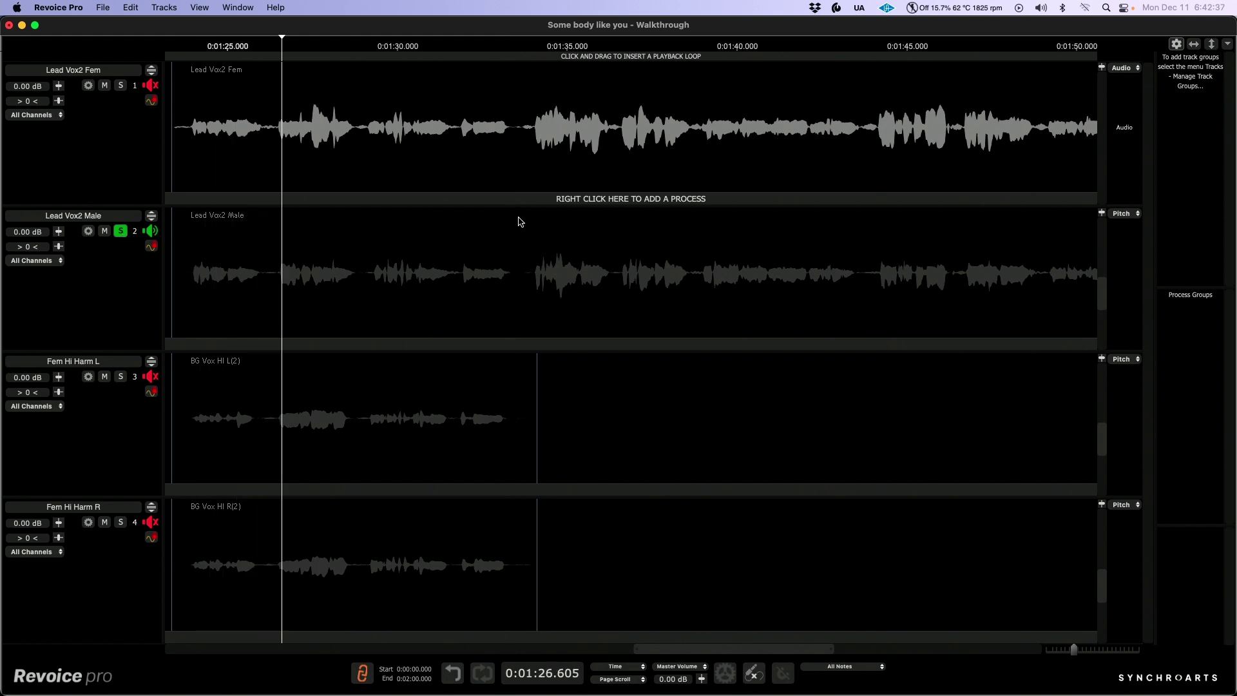
Step: Play the Fem Hi Harm L and R harmonies together, then reselect the Lead Vox2 Fem region
scroll(500, 221, "down", 3)
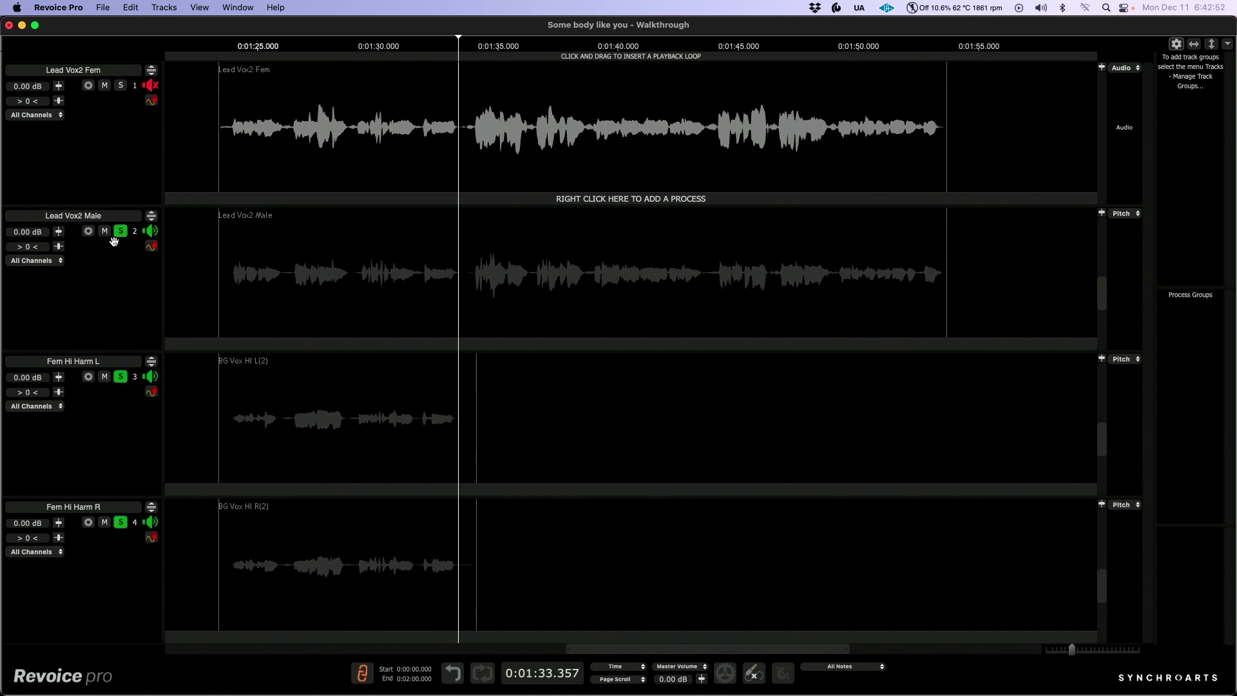
key("space")
key("space")
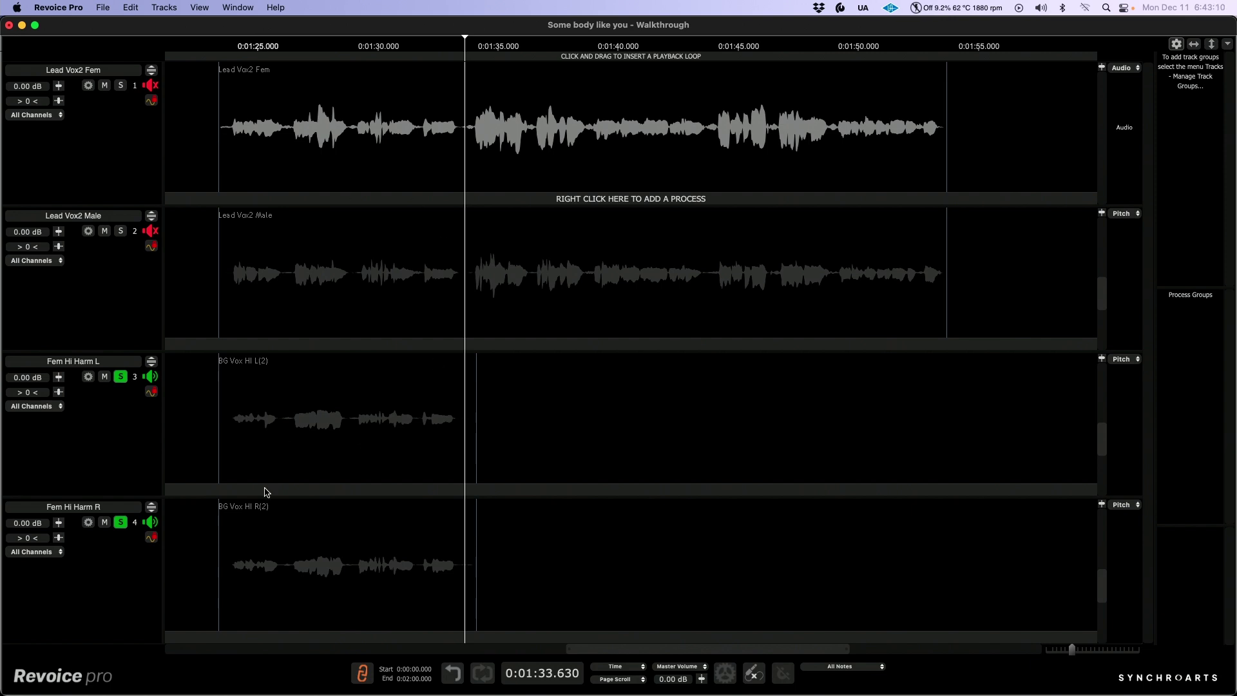
left_click(297, 436)
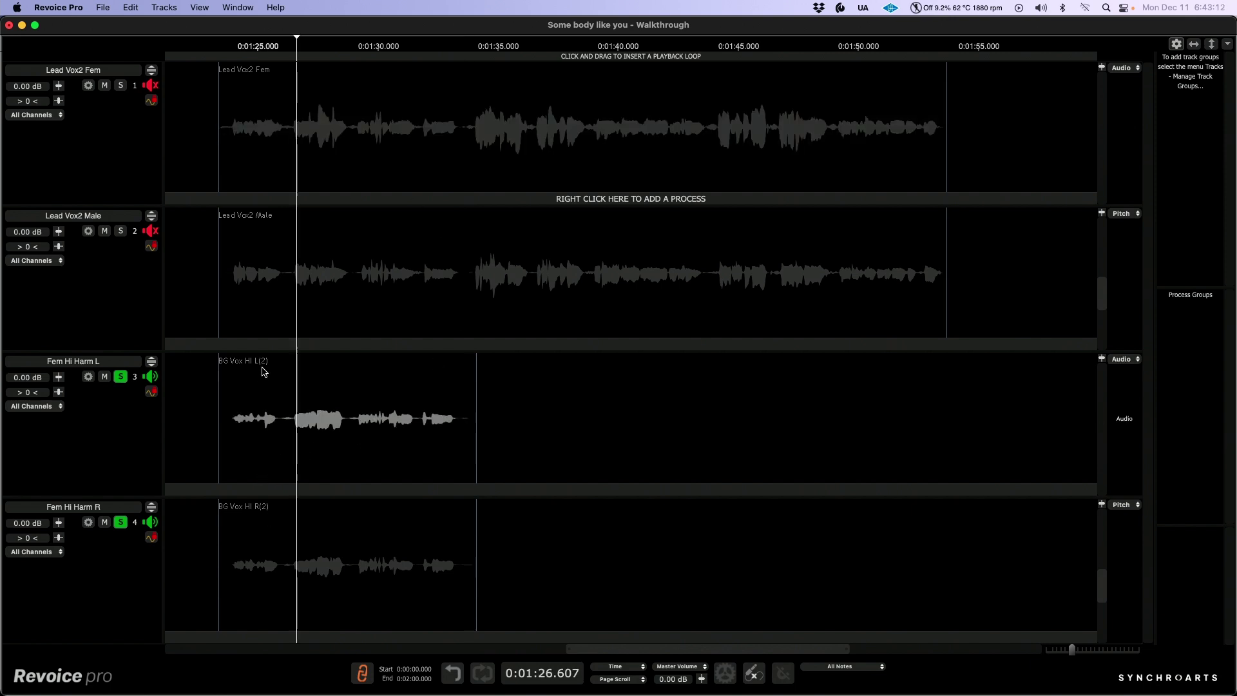
key("space")
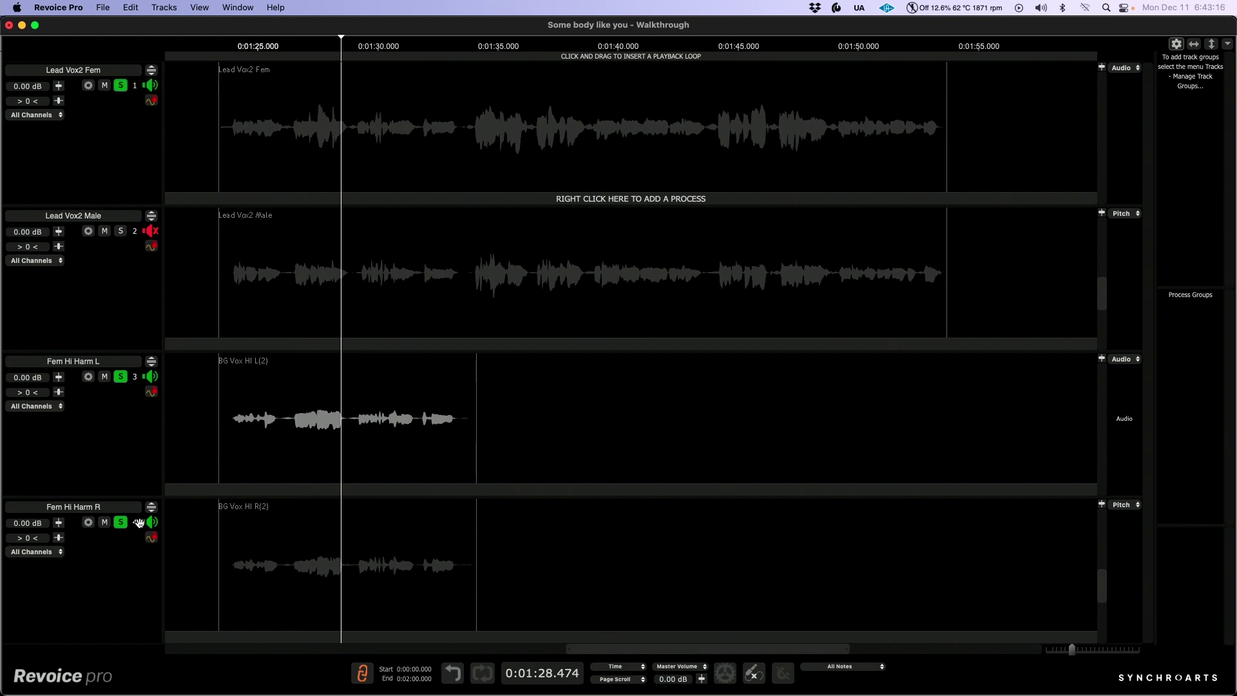
key("space")
key("space")
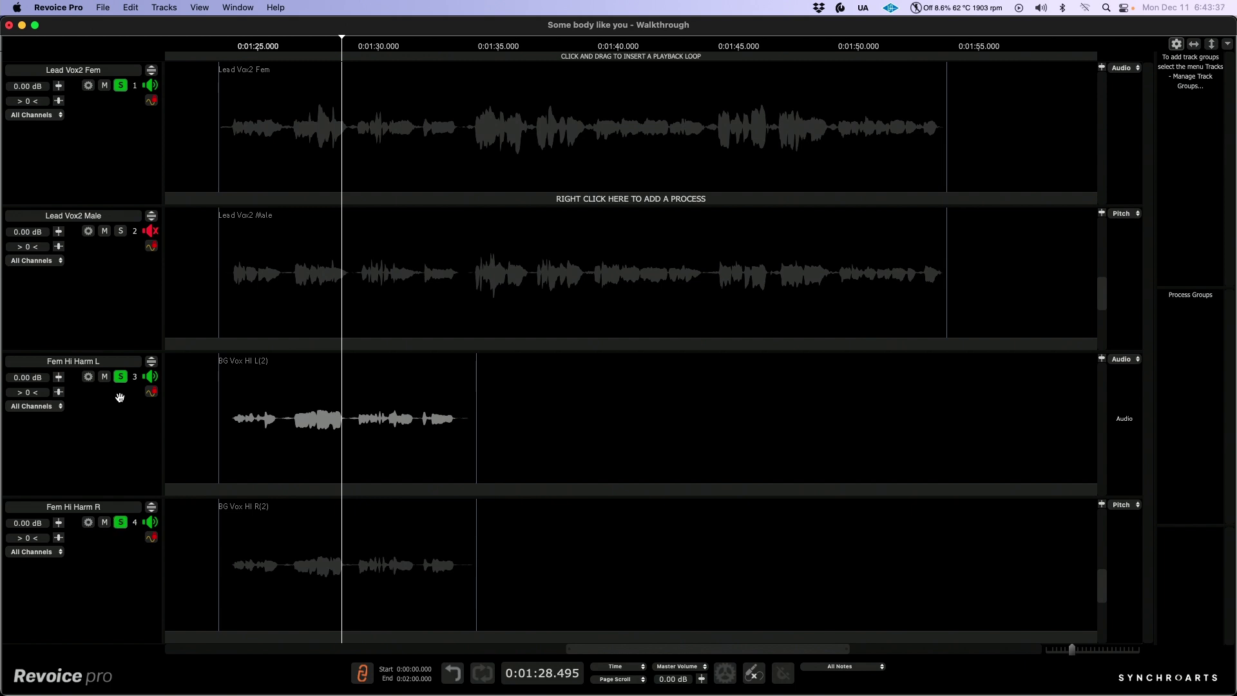
left_click(378, 165)
Step: Add an Adjust Pitch / Timing / Level process to Lead Vox2 Fem and open it
right_click(379, 165)
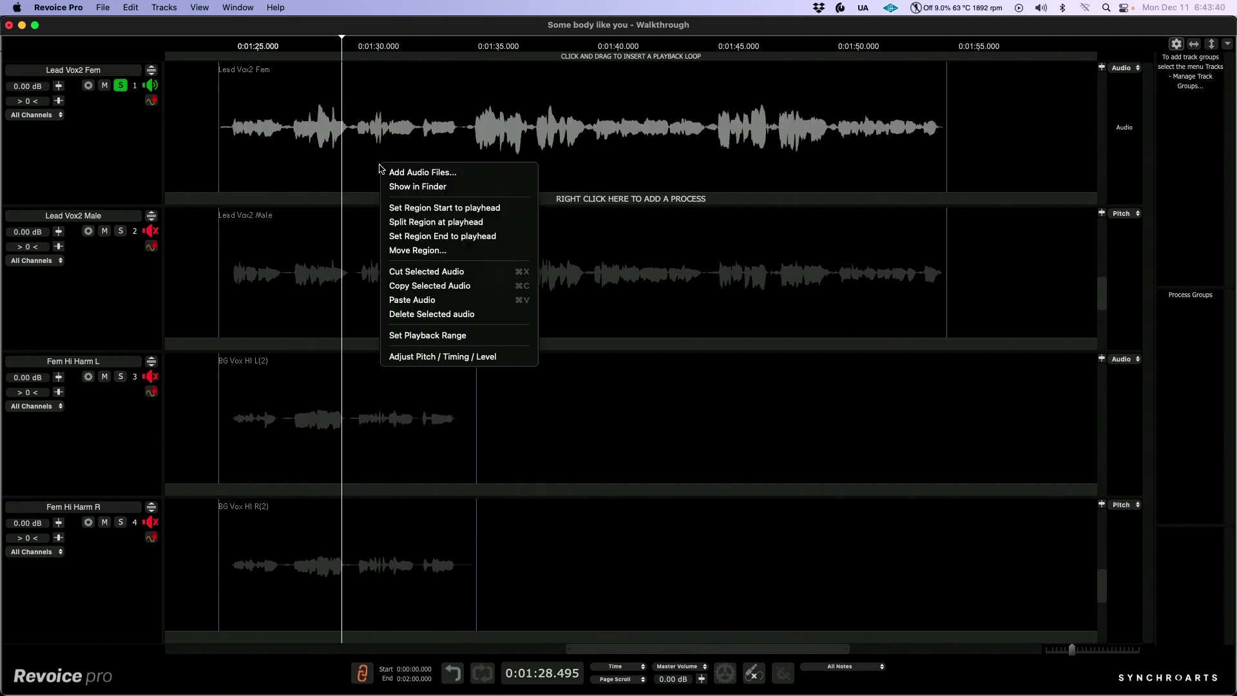
left_click(459, 357)
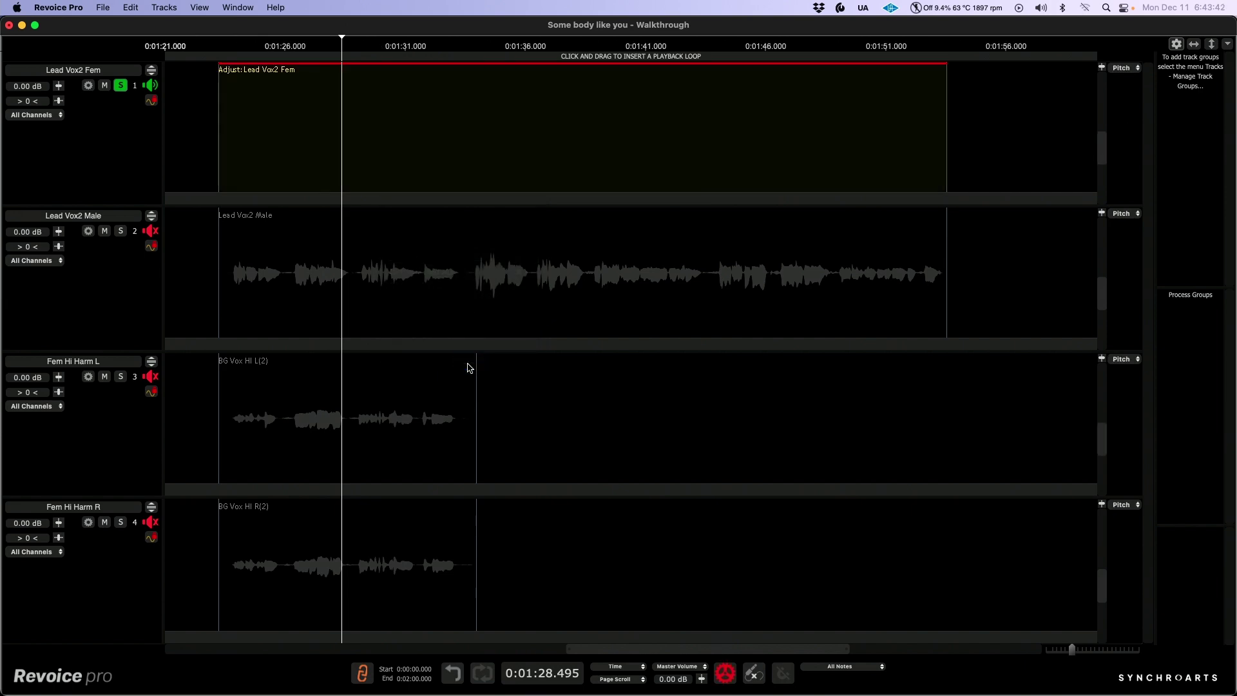
left_click(152, 69)
Step: Select all notes and apply Center Note Tool correction at 100%
key("super+equal")
key("super+a")
right_click(256, 253)
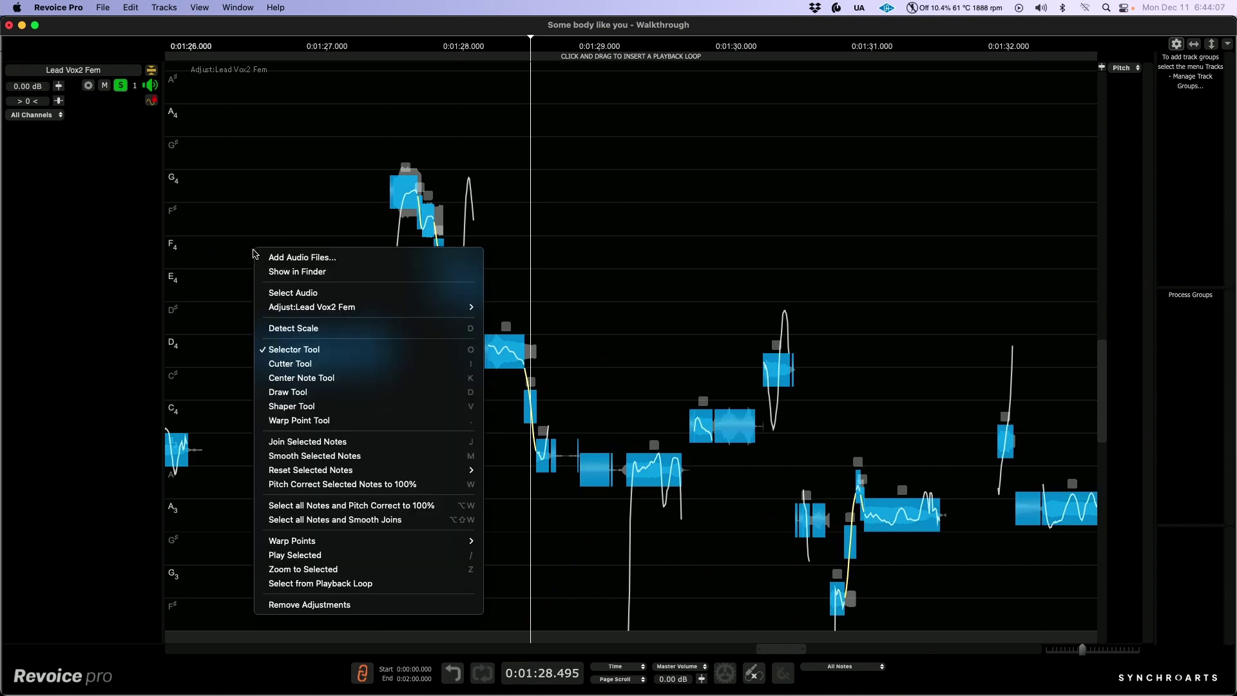
left_click(332, 378)
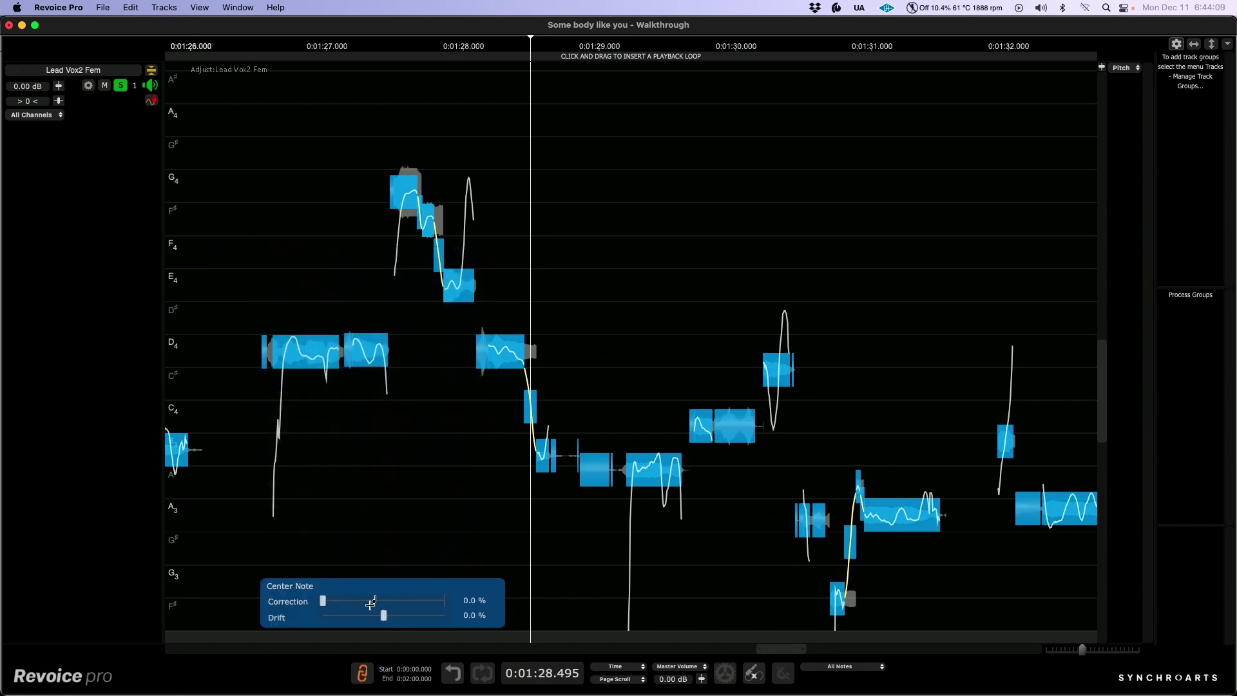
left_click_drag(326, 601, 524, 594)
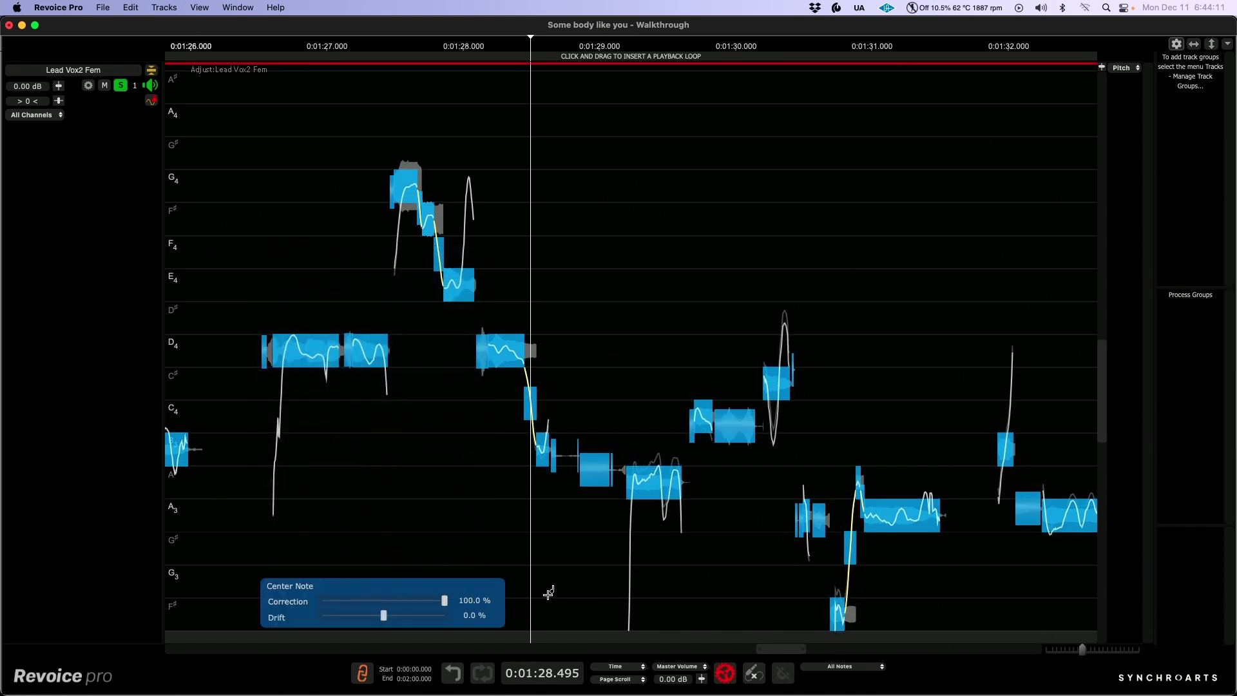
Step: Play back the pitch-centred female lead vocal
scroll(441, 482, "left", 3)
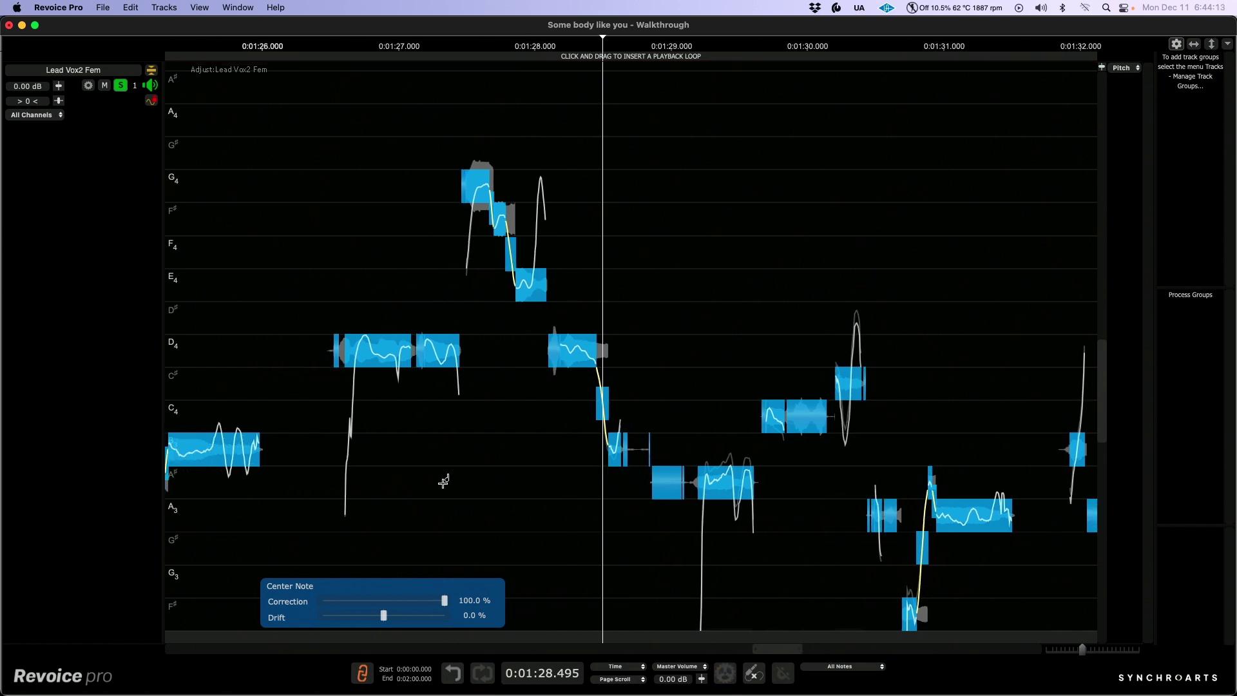
scroll(284, 368, "left", 4)
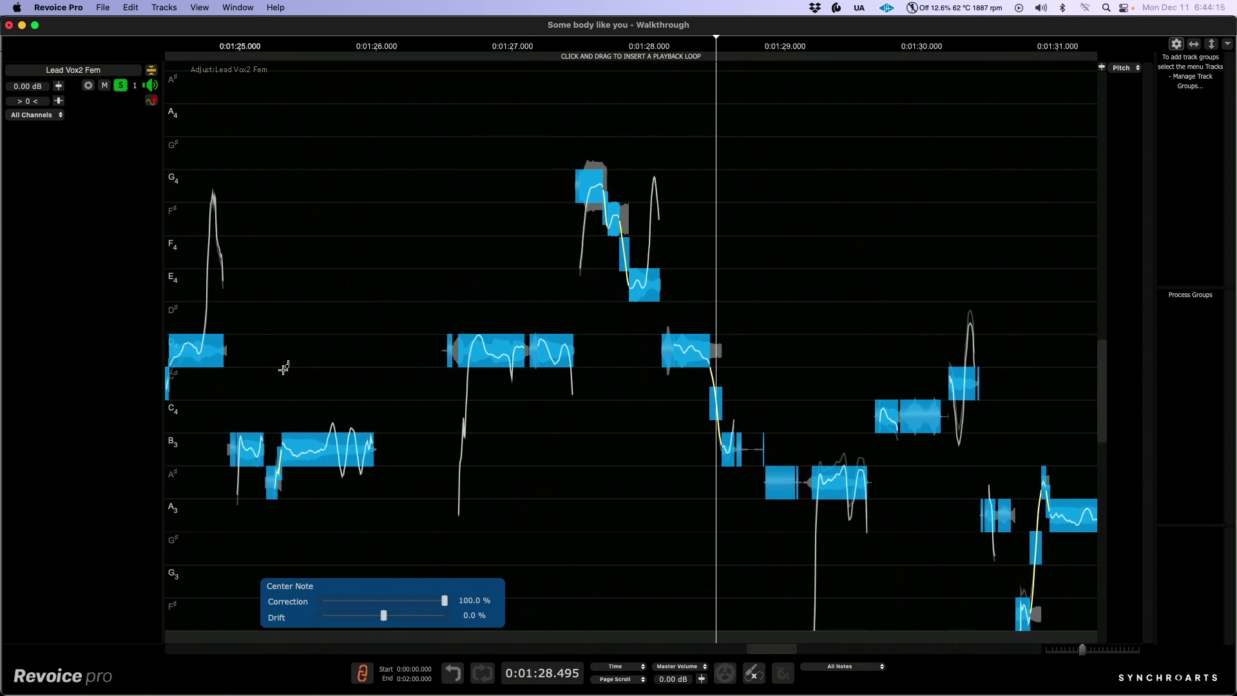
scroll(284, 369, "left", 8)
key("space")
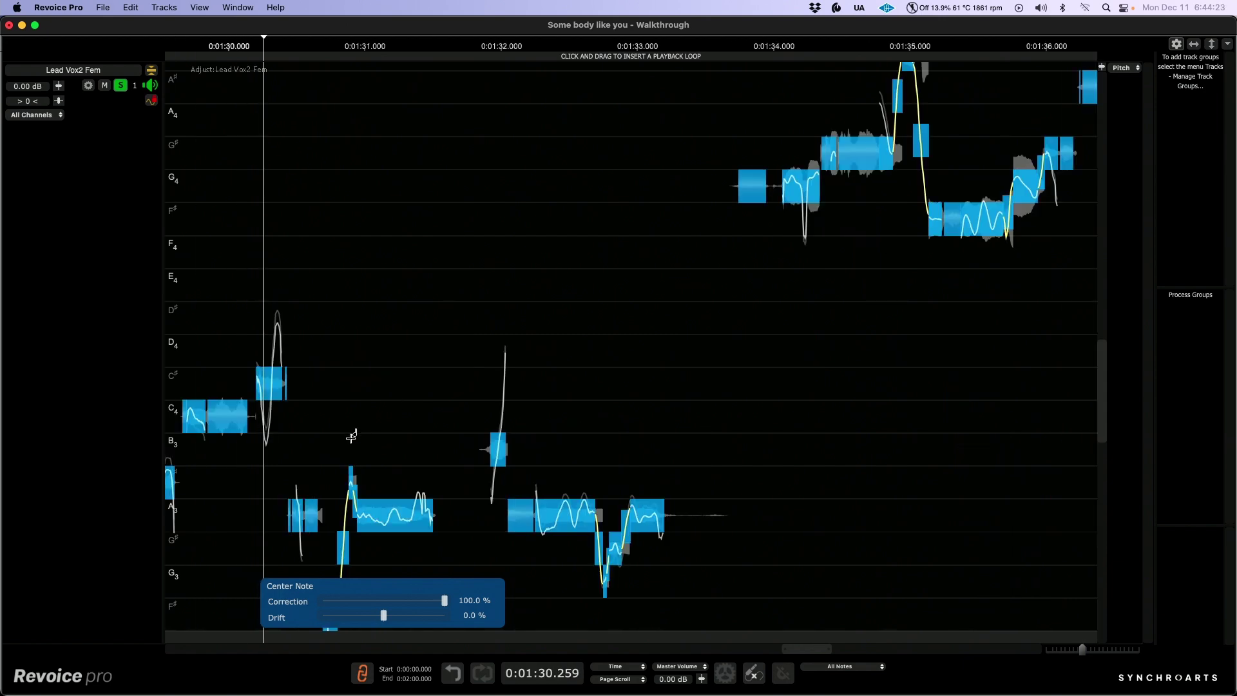
scroll(523, 424, "left", 5)
scroll(522, 423, "down", 2)
scroll(549, 429, "up", 5)
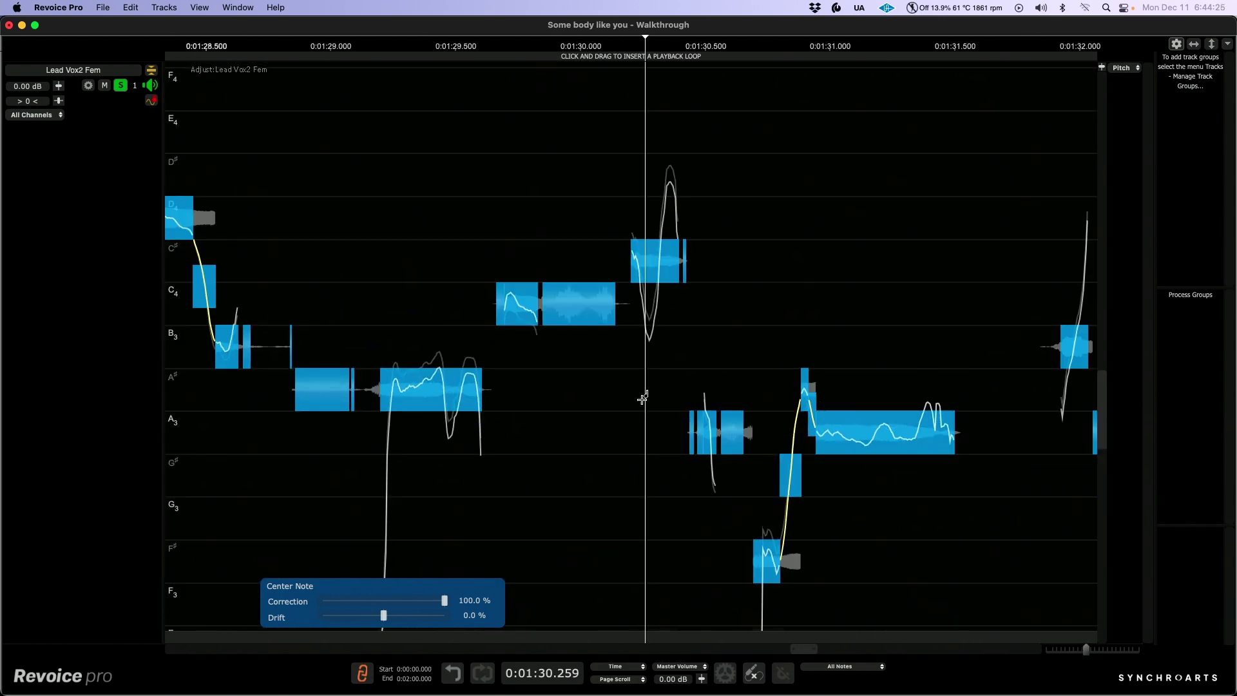
right_click(540, 401)
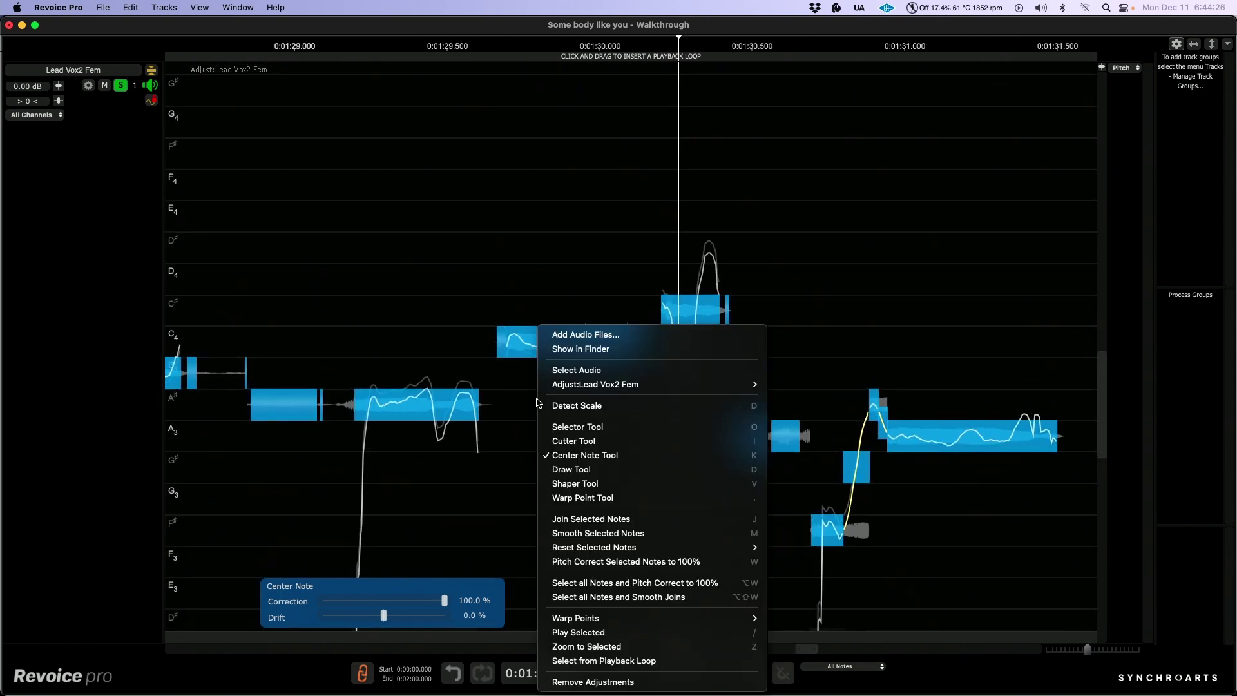
Step: Raise the A#3 note to B3, split it with the Cutter Tool, and move the split part to B3
left_click(586, 427)
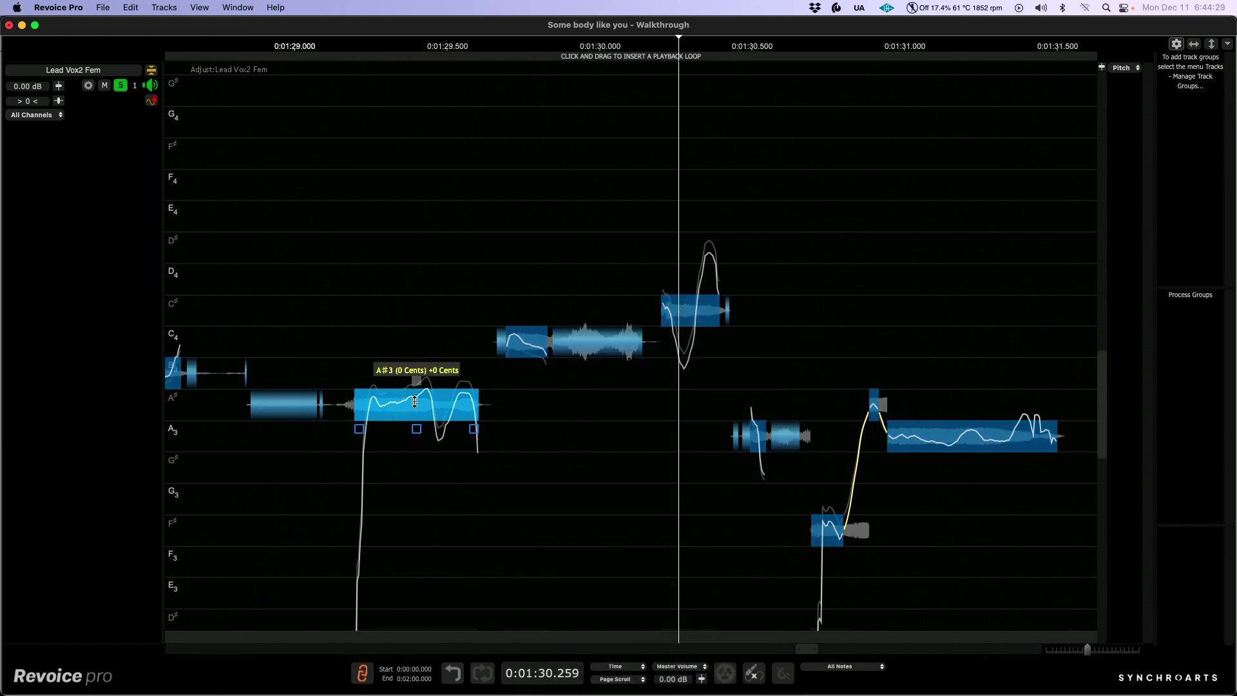
left_click_drag(414, 403, 414, 388)
right_click(460, 419)
left_click(470, 434)
left_click(442, 425)
right_click(451, 293)
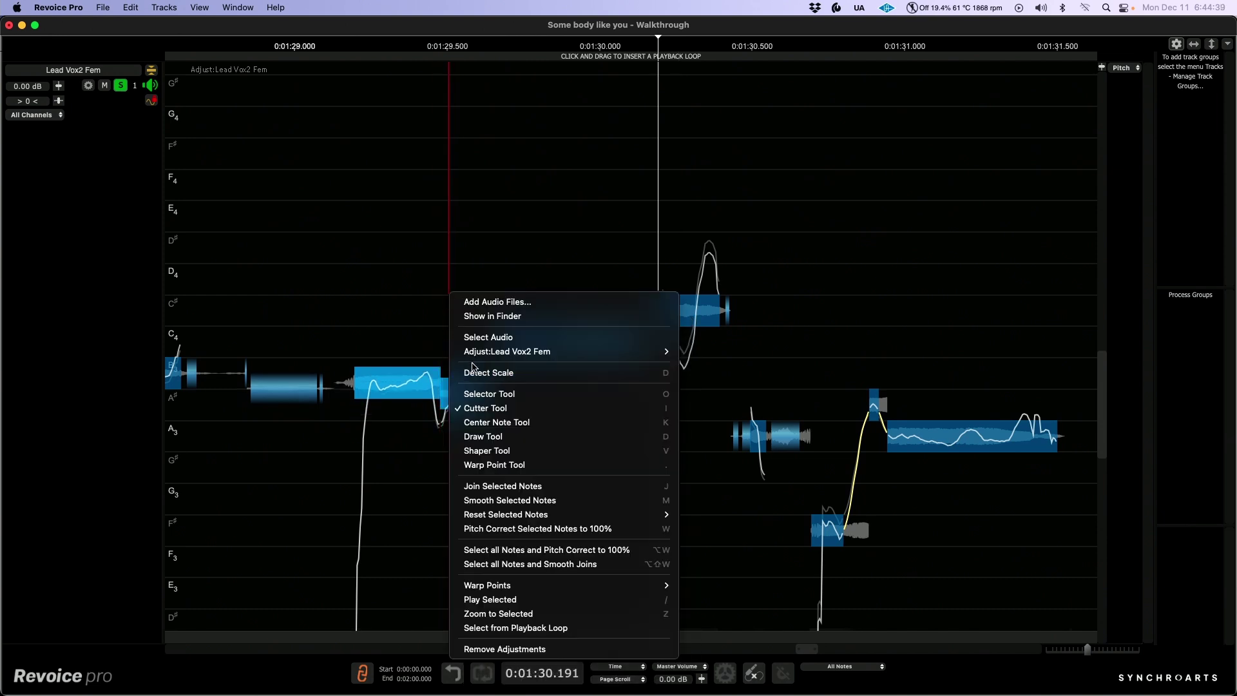
left_click(490, 393)
left_click_drag(459, 396, 459, 377)
Step: Play back the edited phrase from slightly before the B3 note
left_click(355, 327)
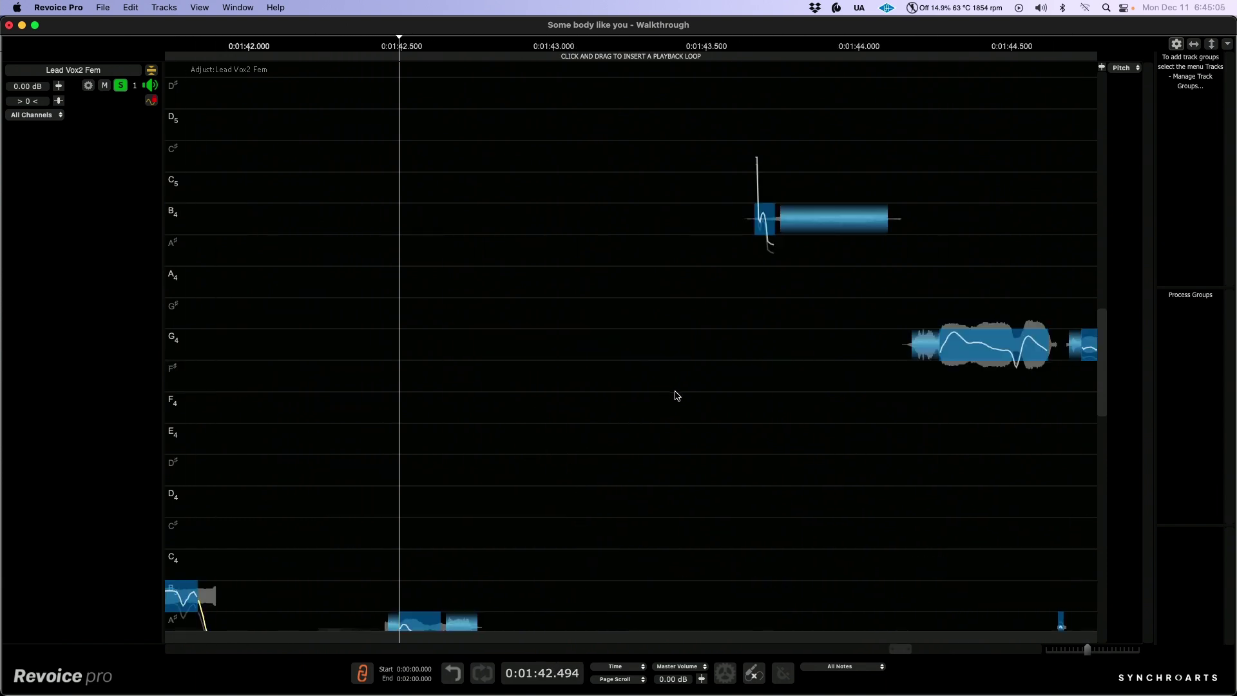
scroll(449, 284, "down", 5)
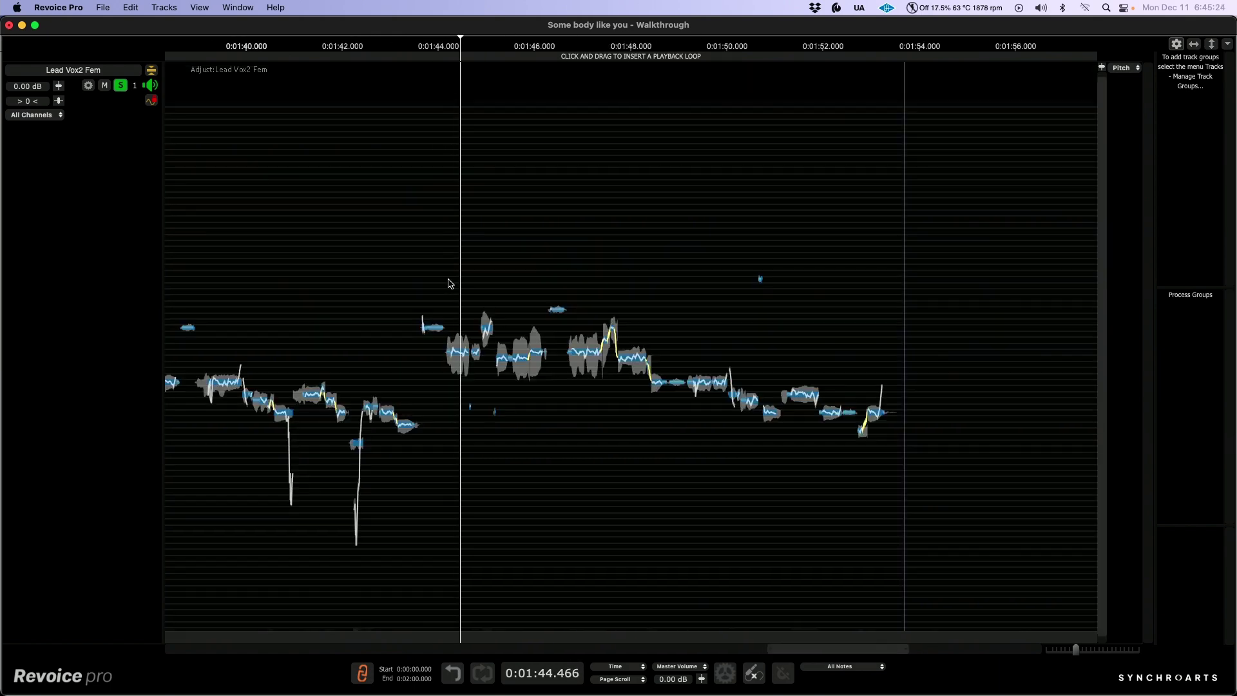
scroll(505, 351, "up", 5)
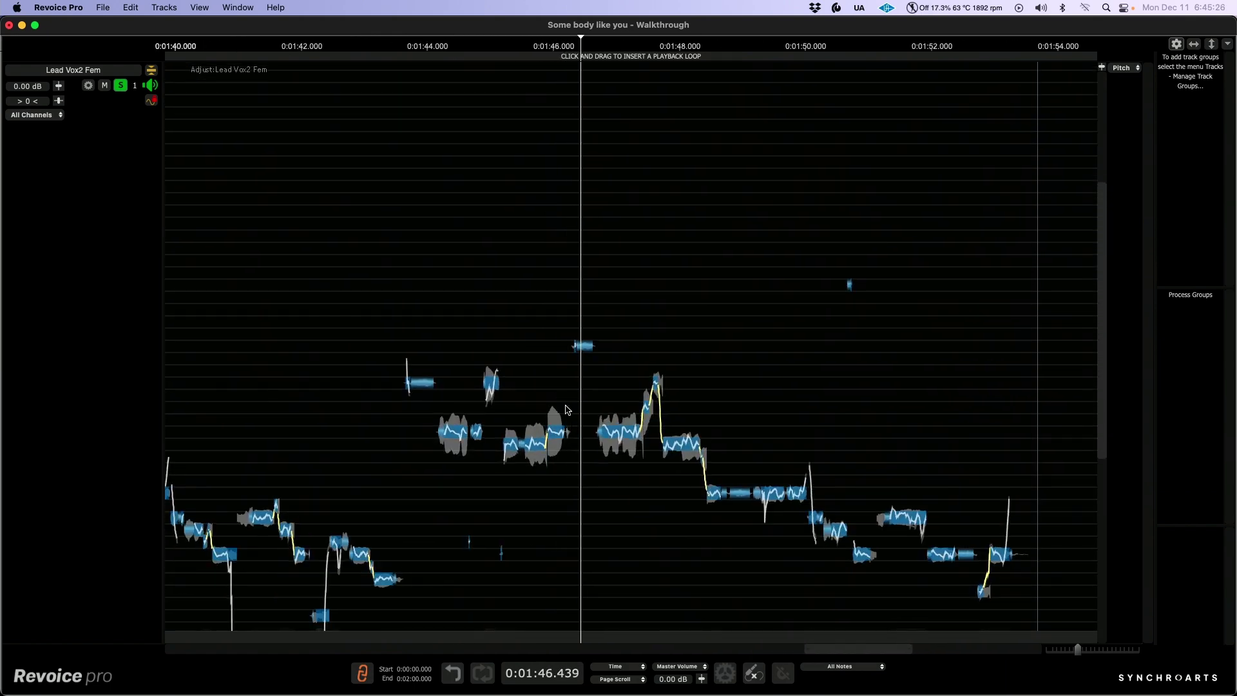
scroll(564, 434, "up", 5)
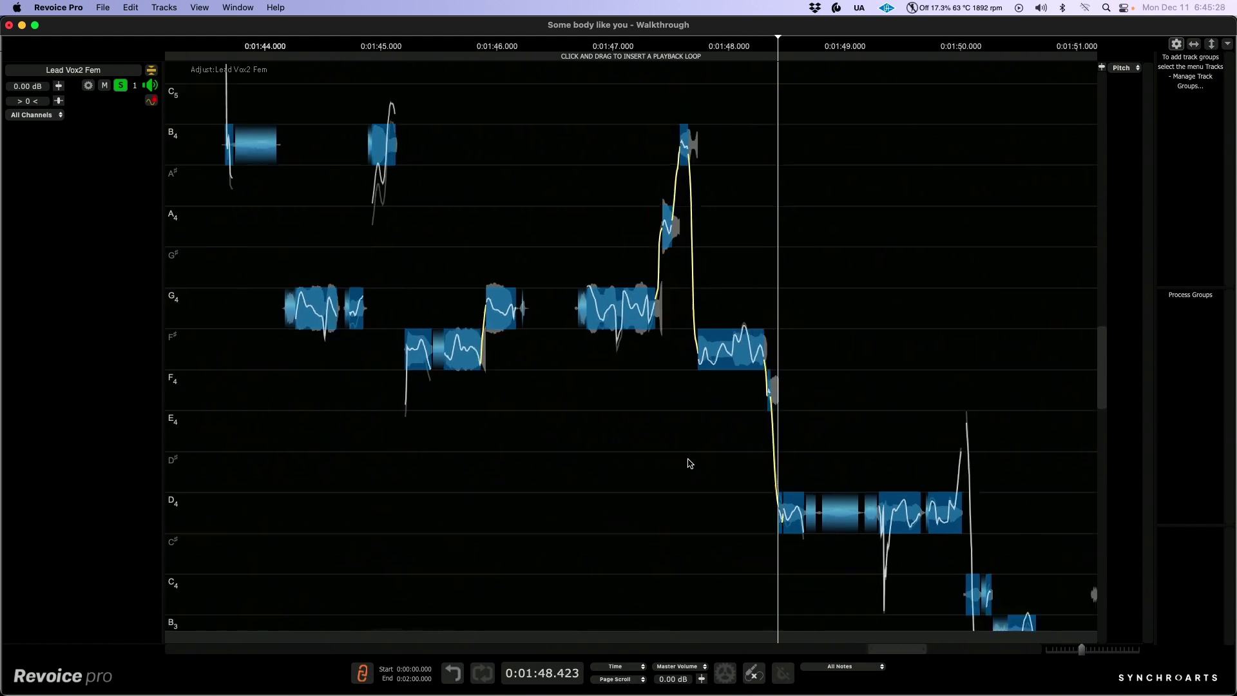
scroll(690, 419, "down", 3)
scroll(679, 433, "up", 3)
scroll(679, 433, "right", 3)
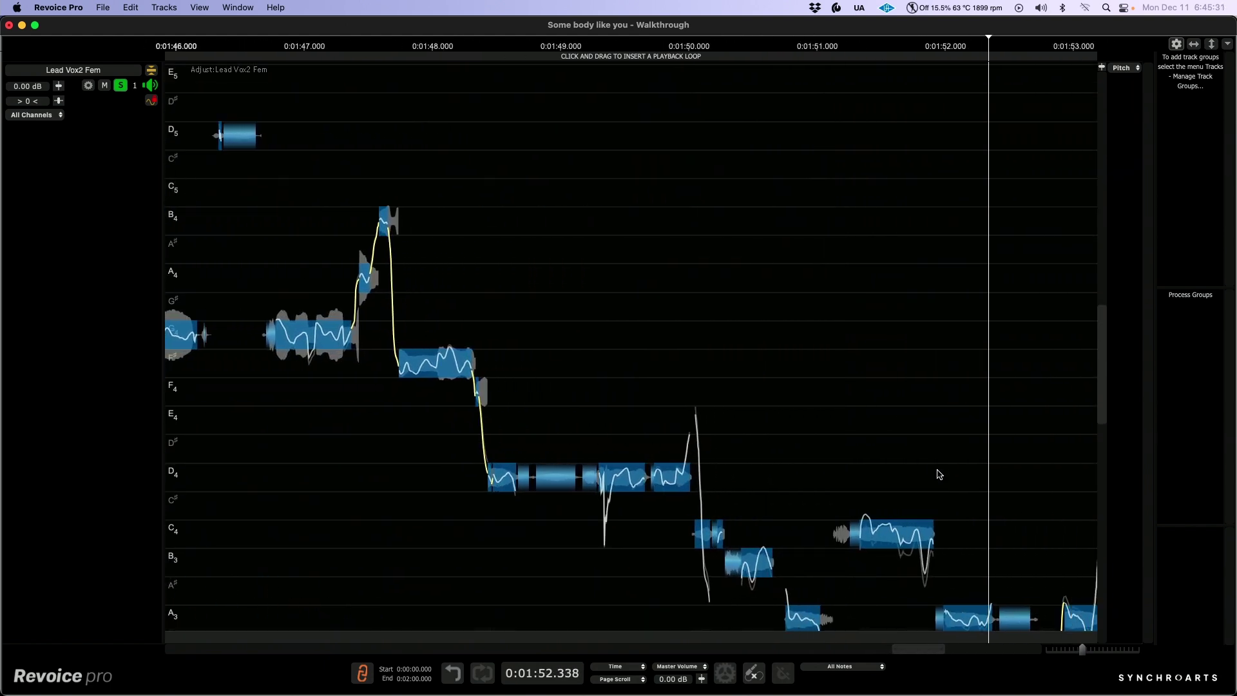
key("space")
scroll(638, 409, "up", 6)
scroll(608, 279, "left", 3)
Step: With the Shaper Tool, pull the C4 note's pitch curve dip up toward C4
left_click(611, 381)
right_click(565, 354)
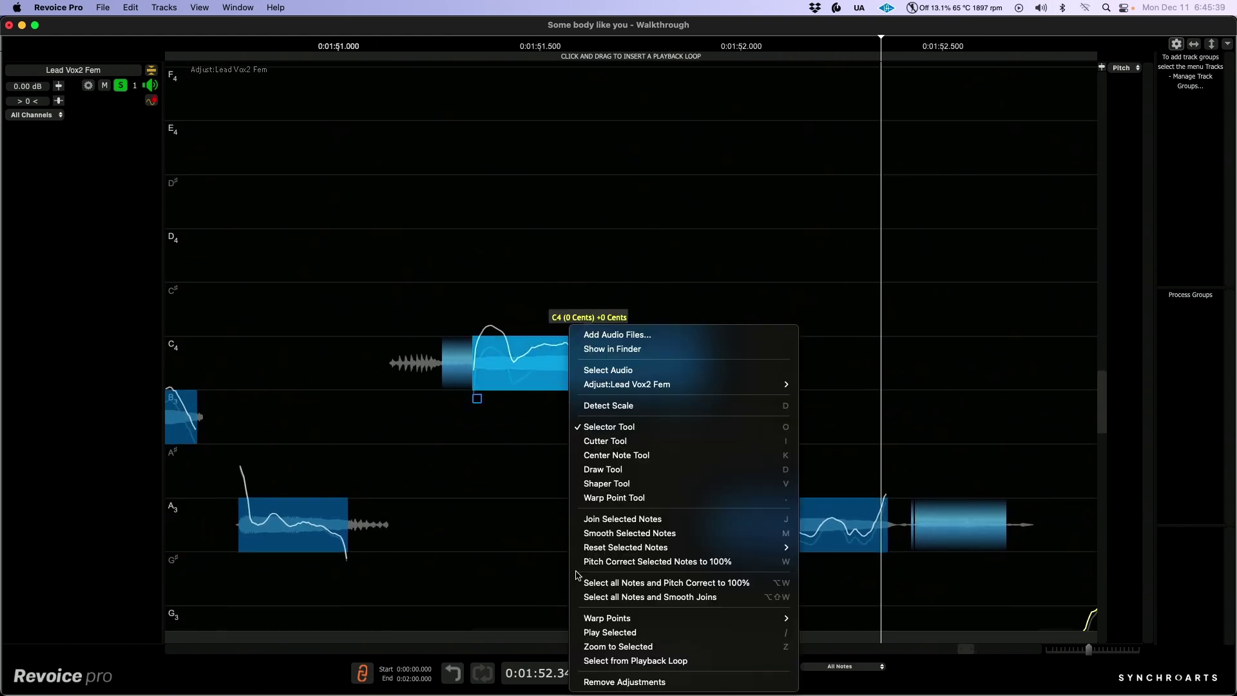
left_click(615, 484)
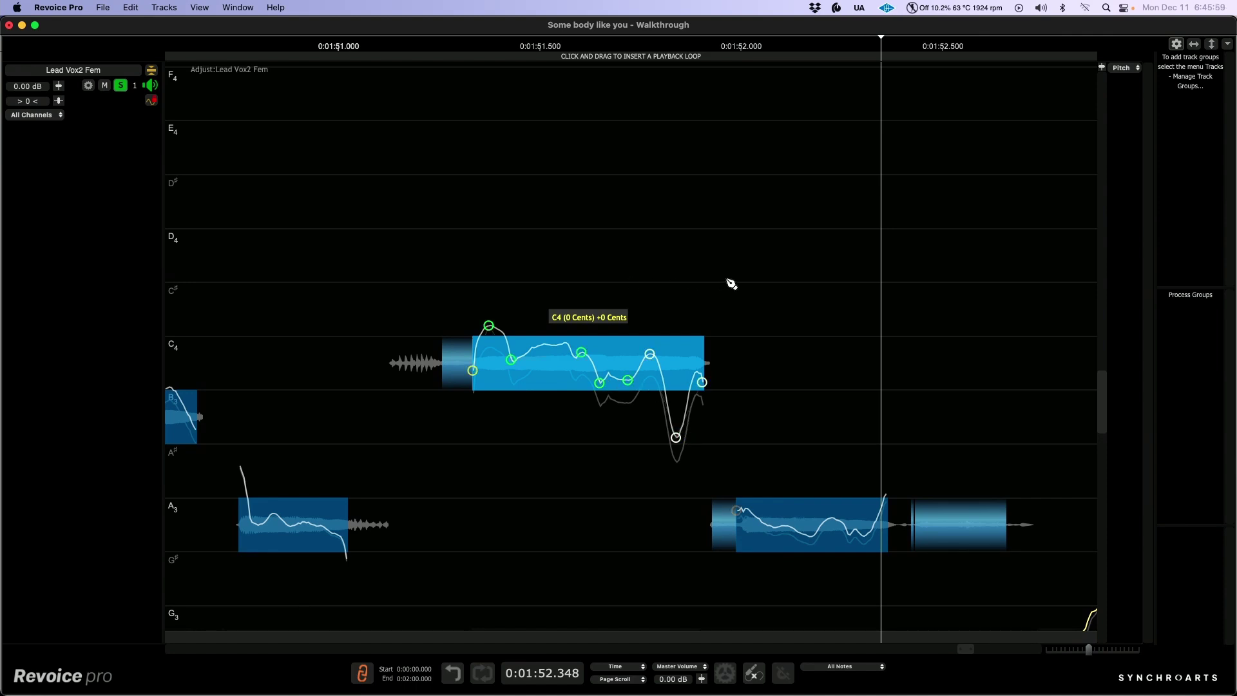
left_click_drag(705, 385, 704, 378)
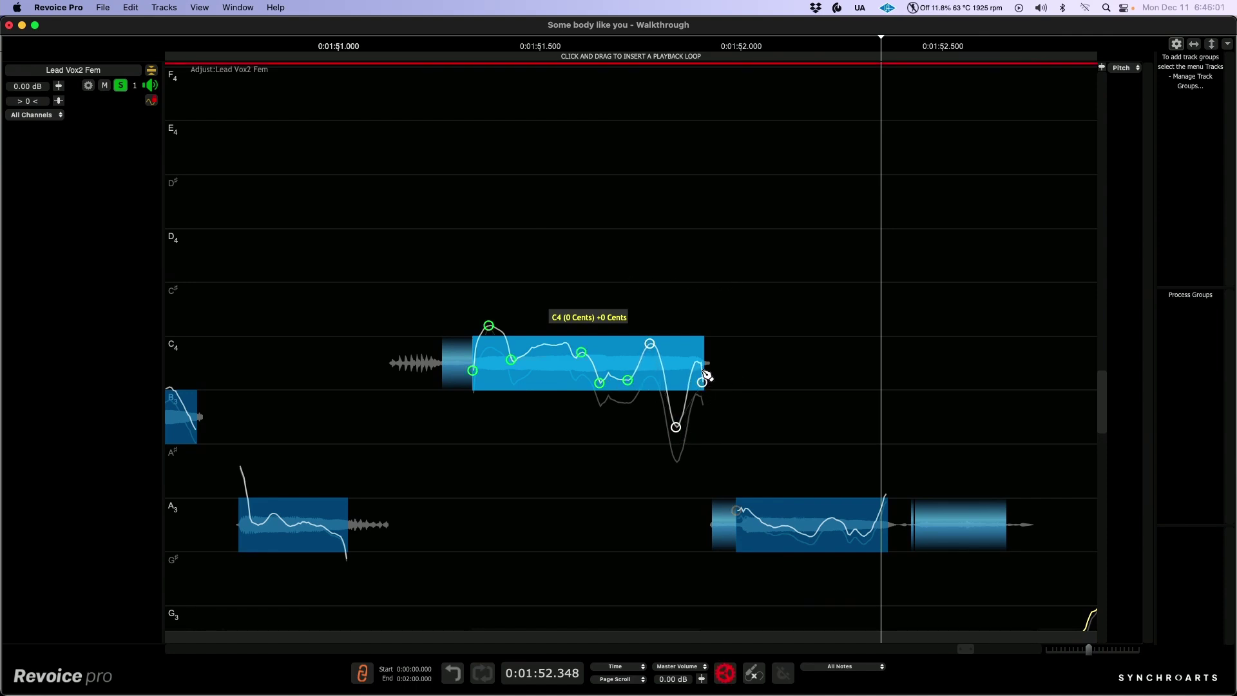
left_click_drag(678, 428, 678, 405)
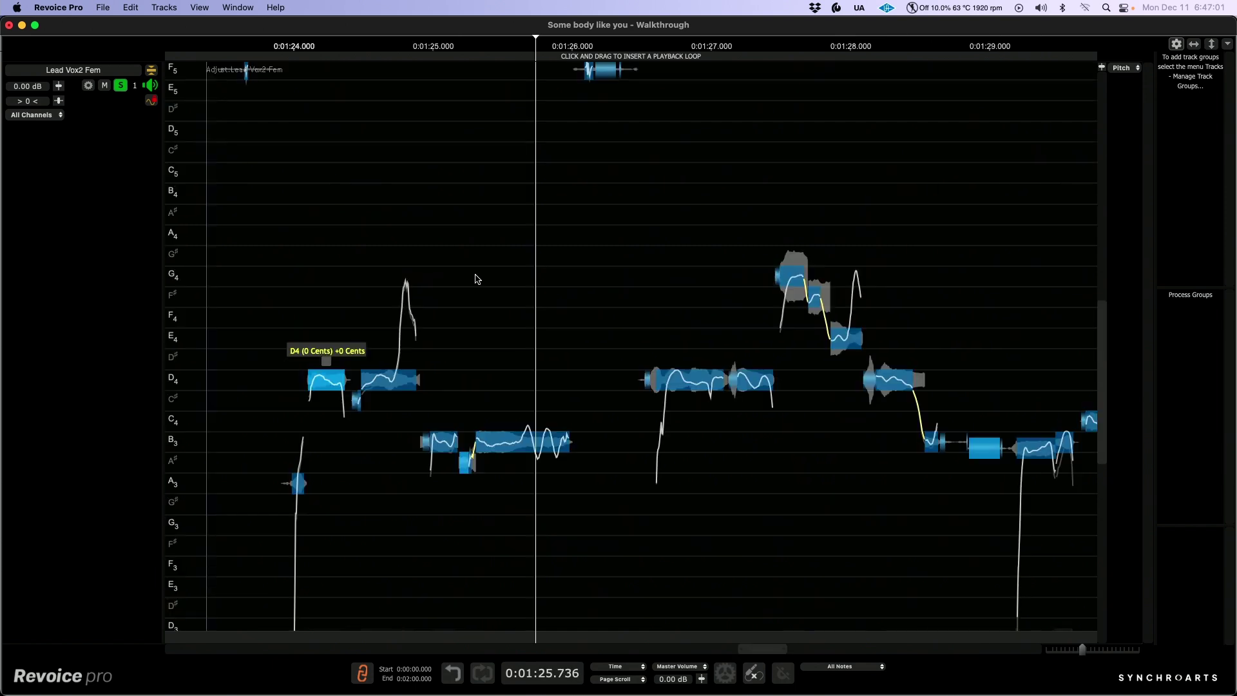
Step: Switch to the dB level view and play the phrase from just before 1:24
key("l")
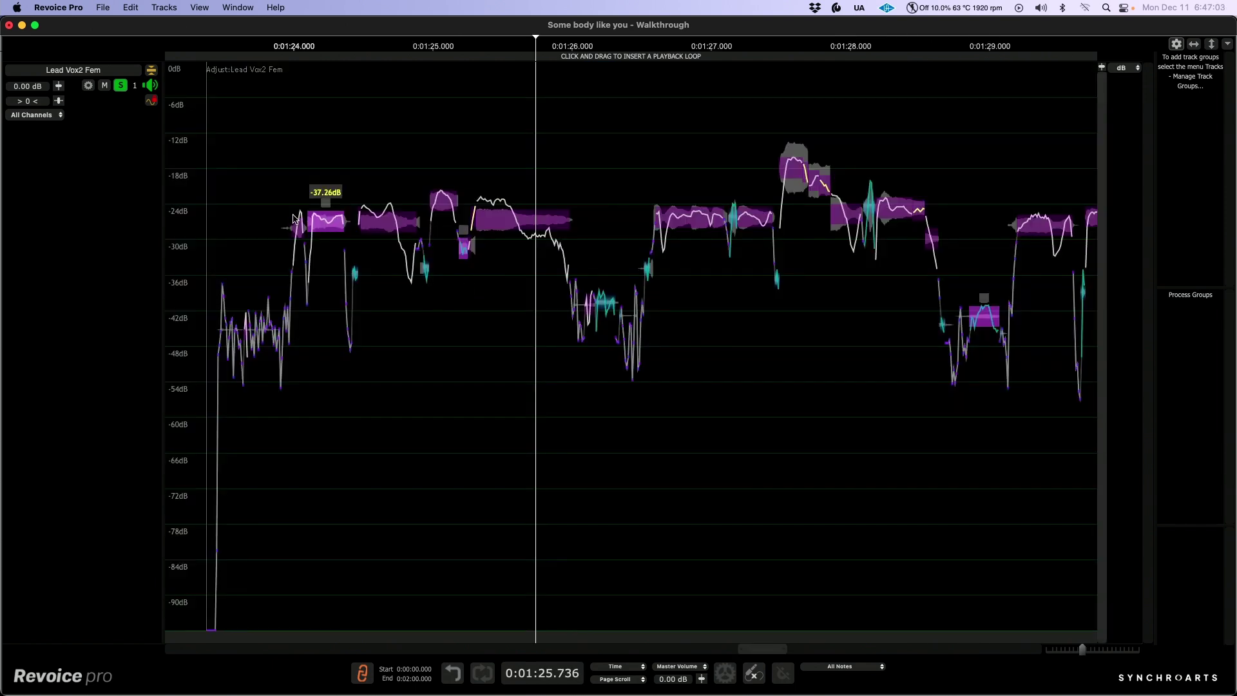
left_click(272, 194)
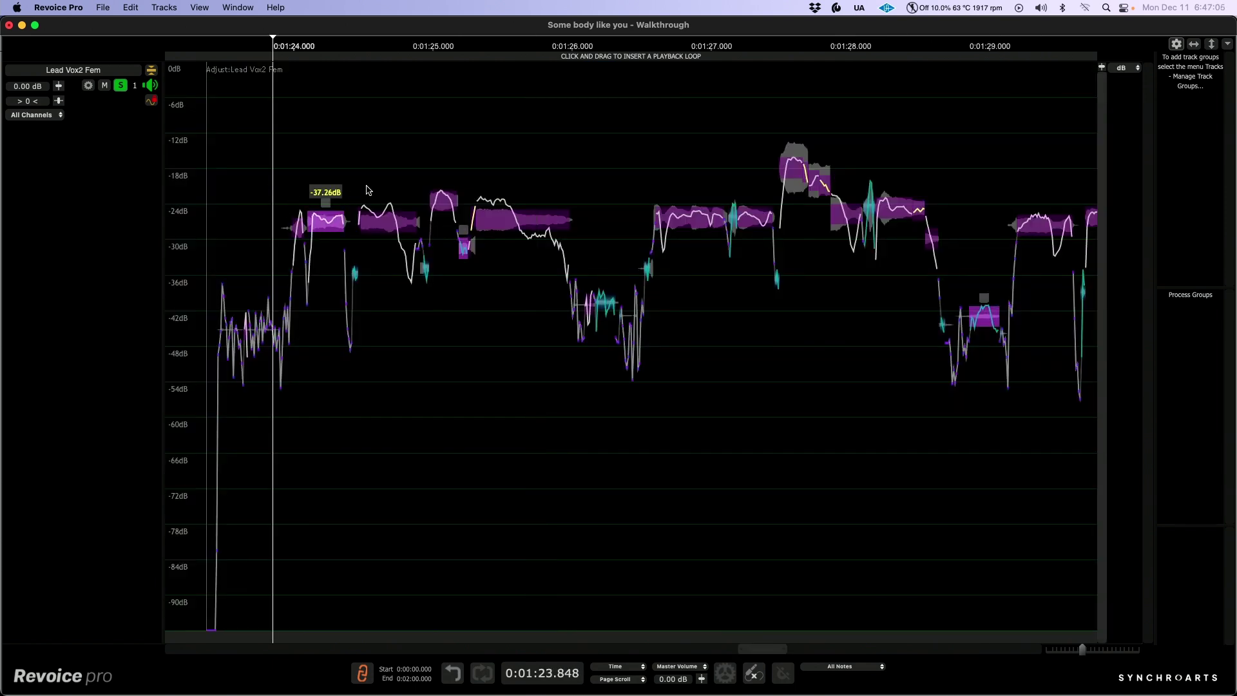
scroll(368, 190, "up", 3)
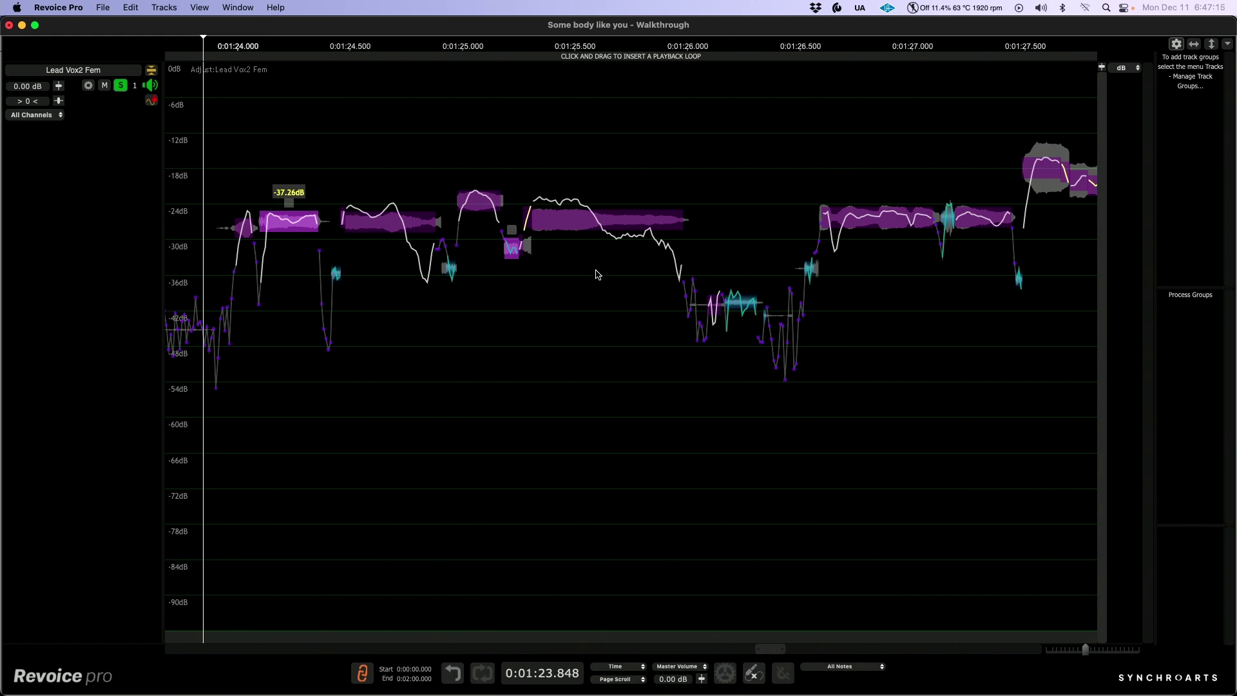
key("space")
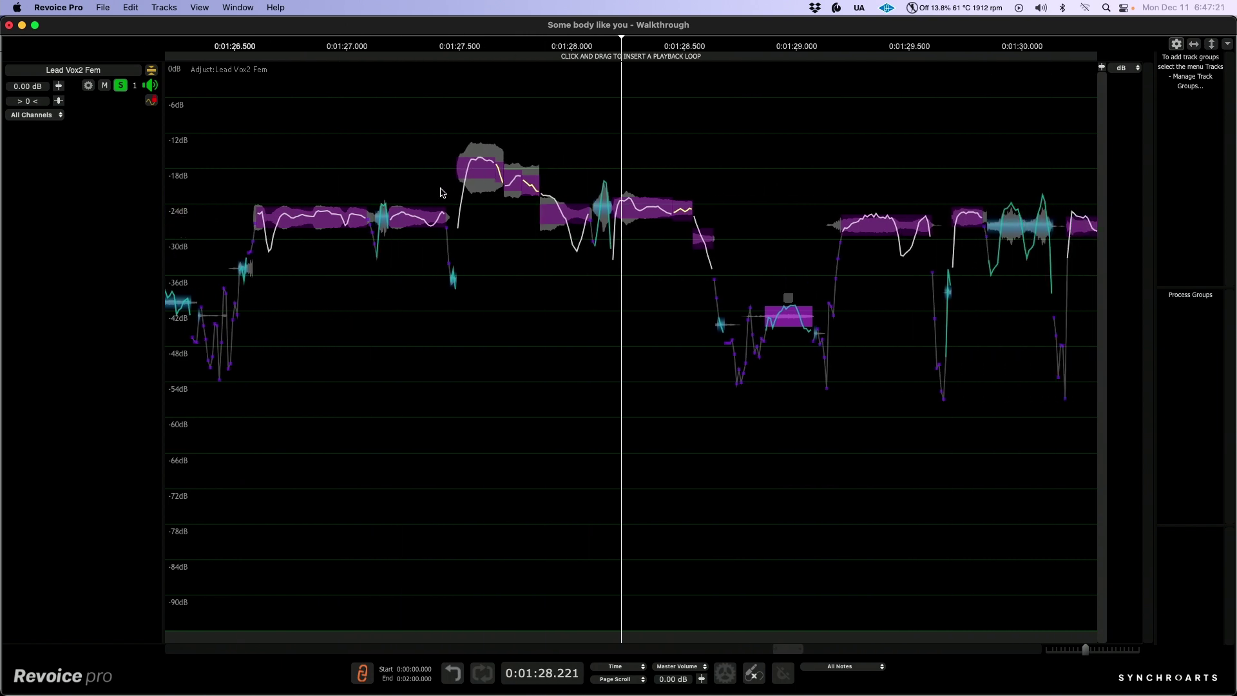
Step: Lower the short loud note near 1:28.1 by about 3 dB to -34.07 dB, then replay
scroll(612, 211, "up", 5)
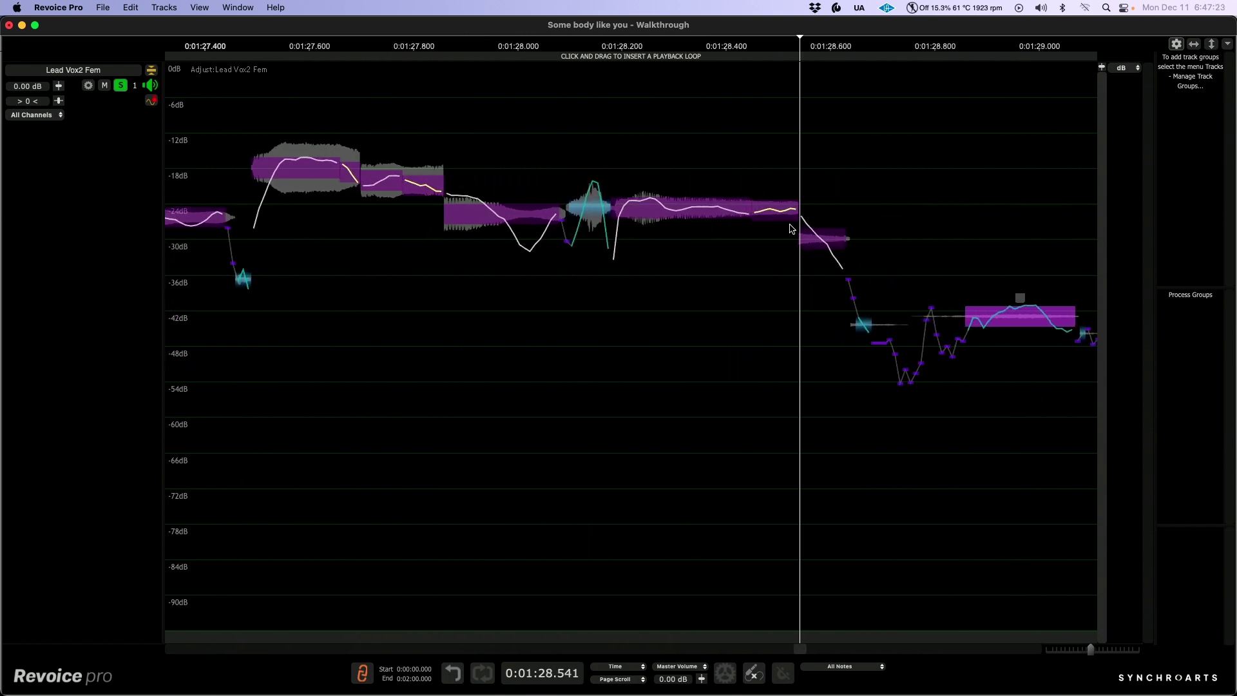
left_click(582, 213)
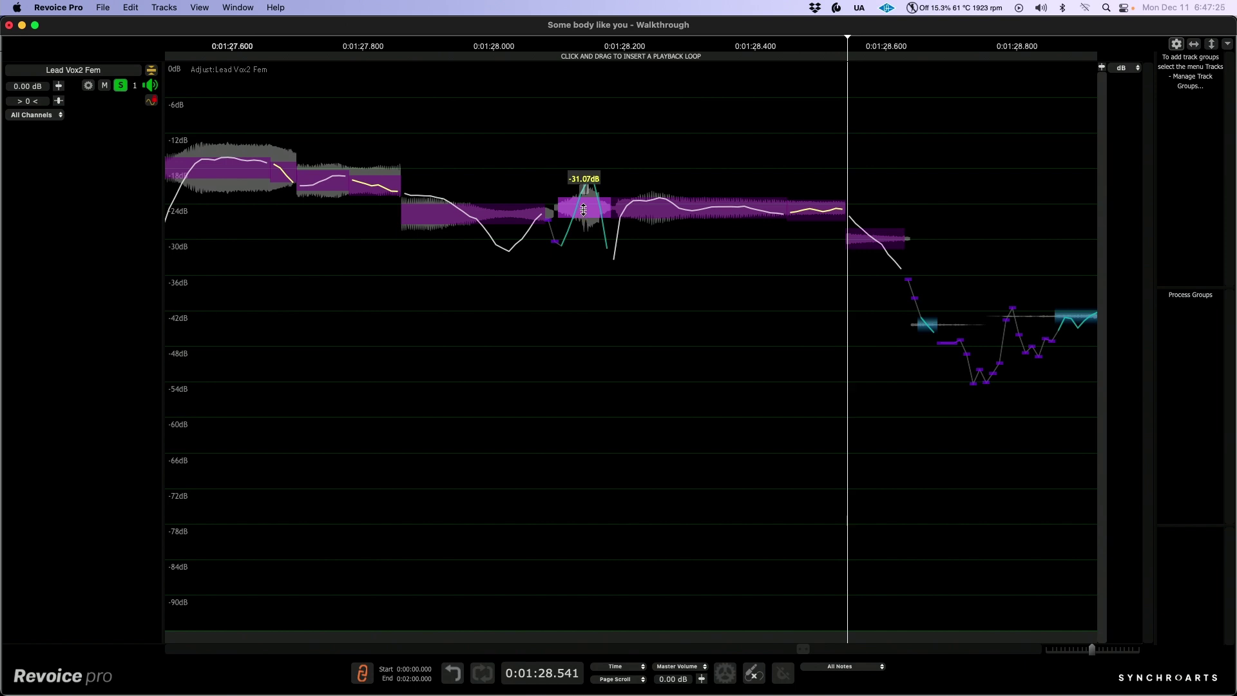
left_click_drag(585, 213, 585, 228)
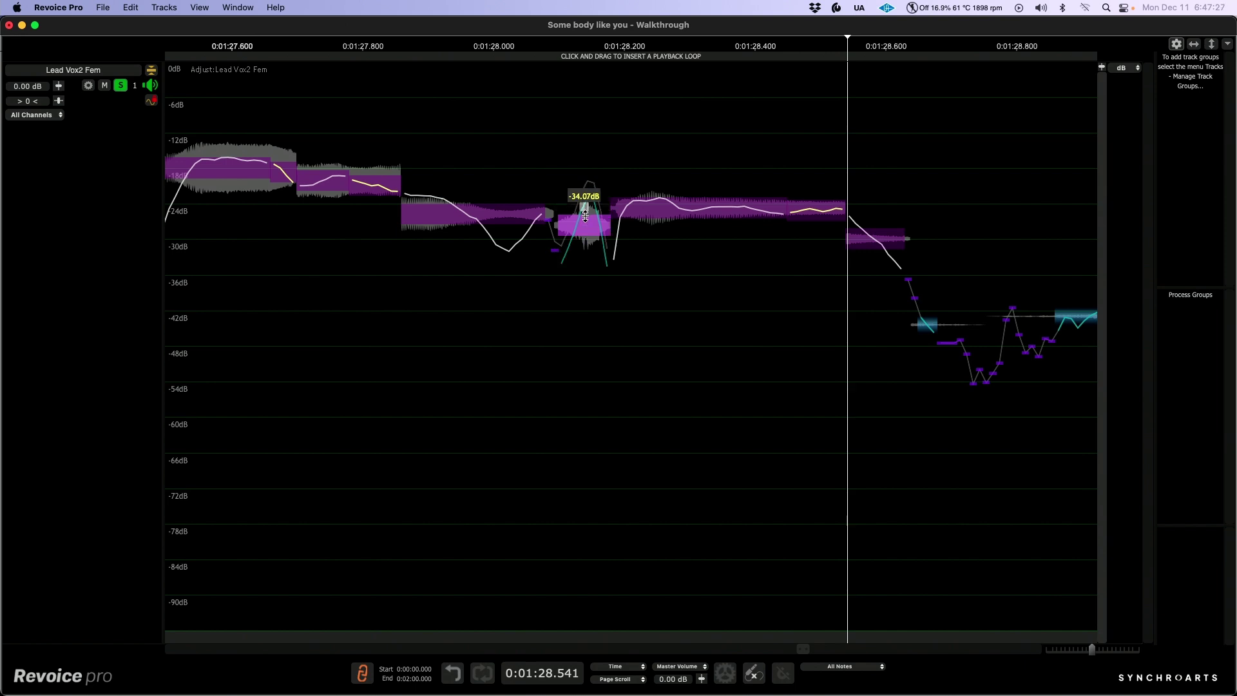
left_click(284, 127)
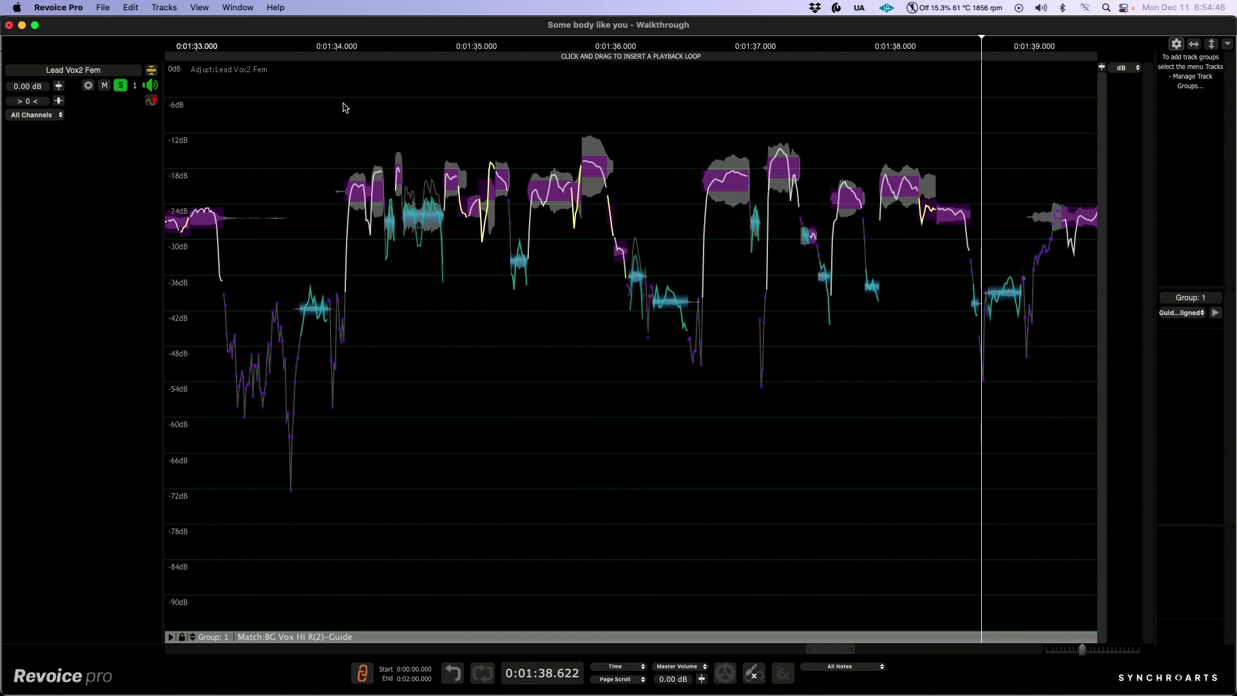
Step: Marquee-select the note runs around 1:34 and the next group, returning to the four-track view
left_click_drag(344, 104, 899, 324)
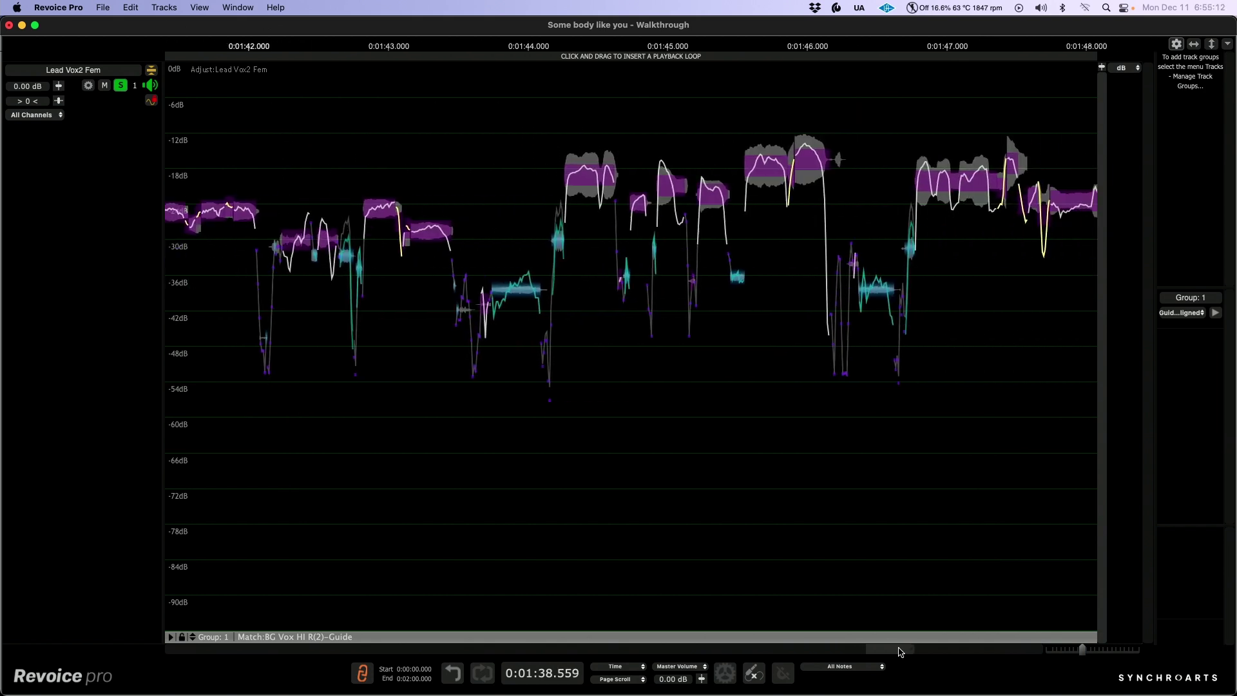
left_click_drag(907, 652, 914, 651)
left_click_drag(281, 180, 784, 385)
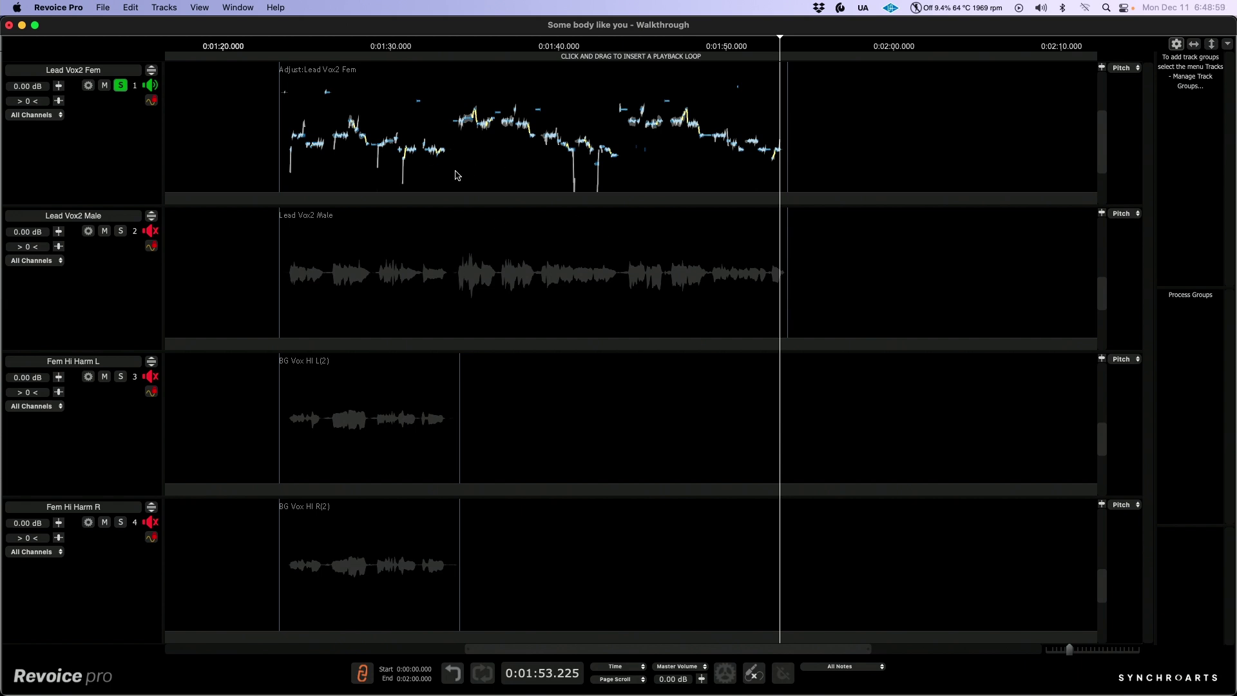
Step: Start a new match process using the Factory Presets 27 Tight preset
key("super+n")
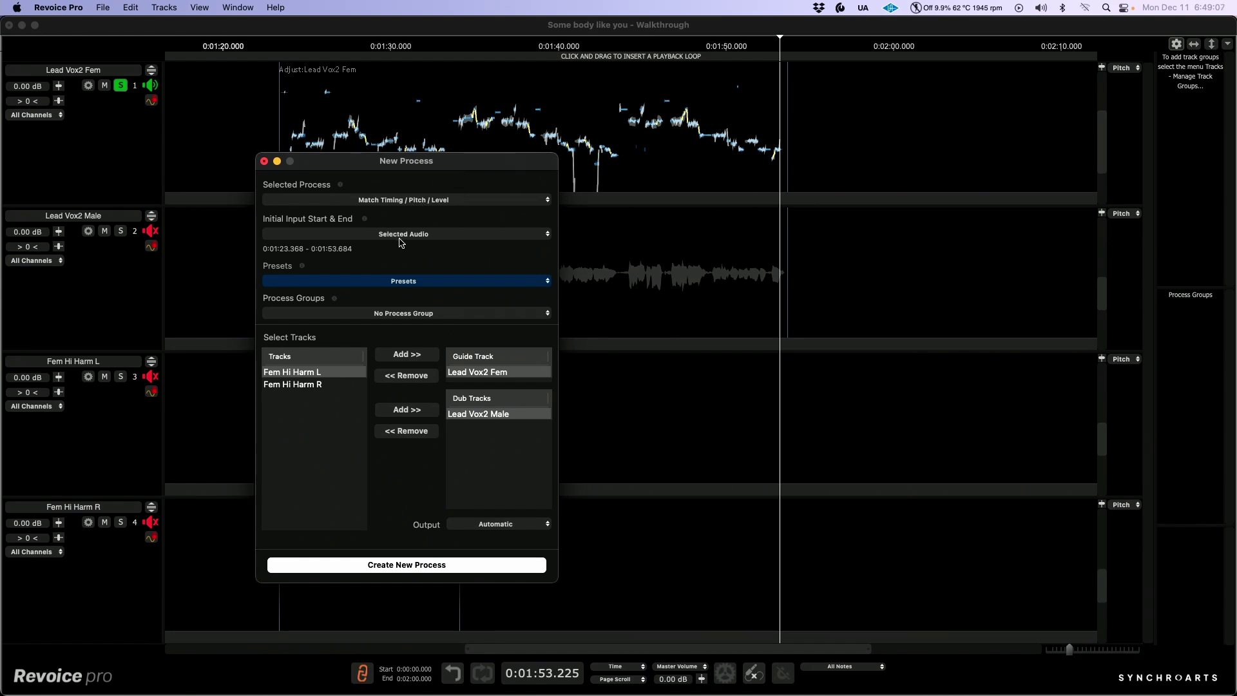
left_click(404, 280)
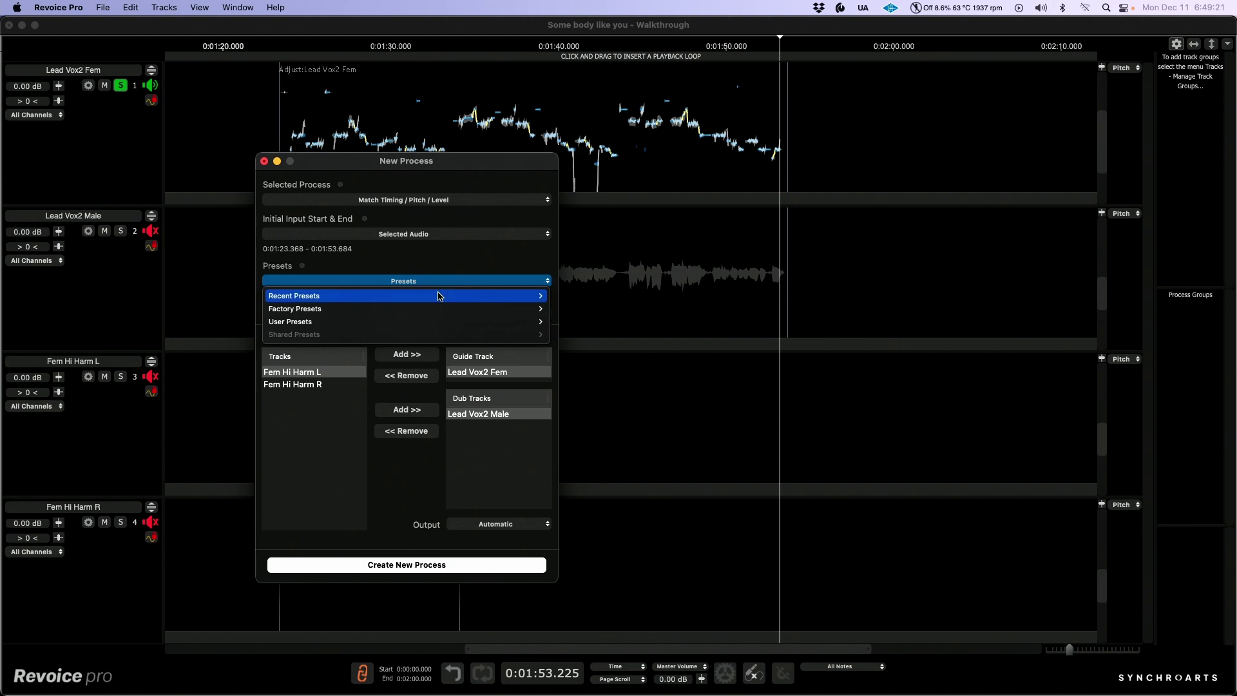
mouse_move(433, 313)
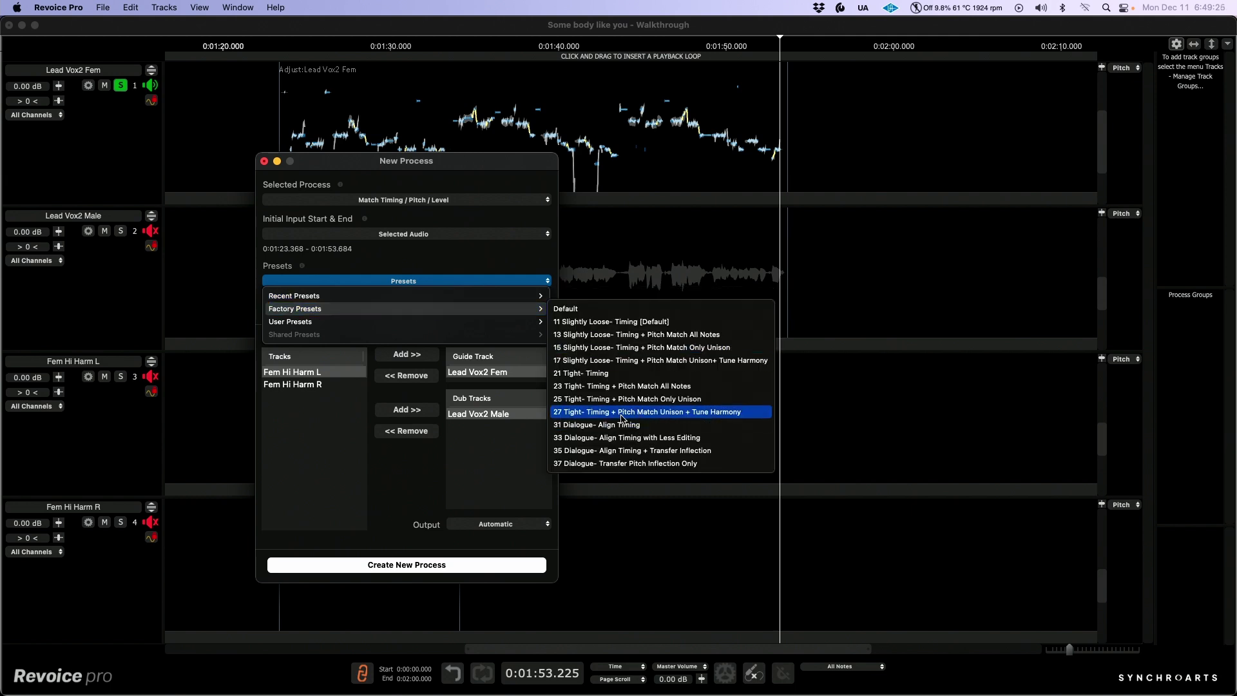
left_click(708, 413)
Step: Put it in a new process group, add both Fem Hi Harm tracks as dubs, and create the process
left_click(438, 315)
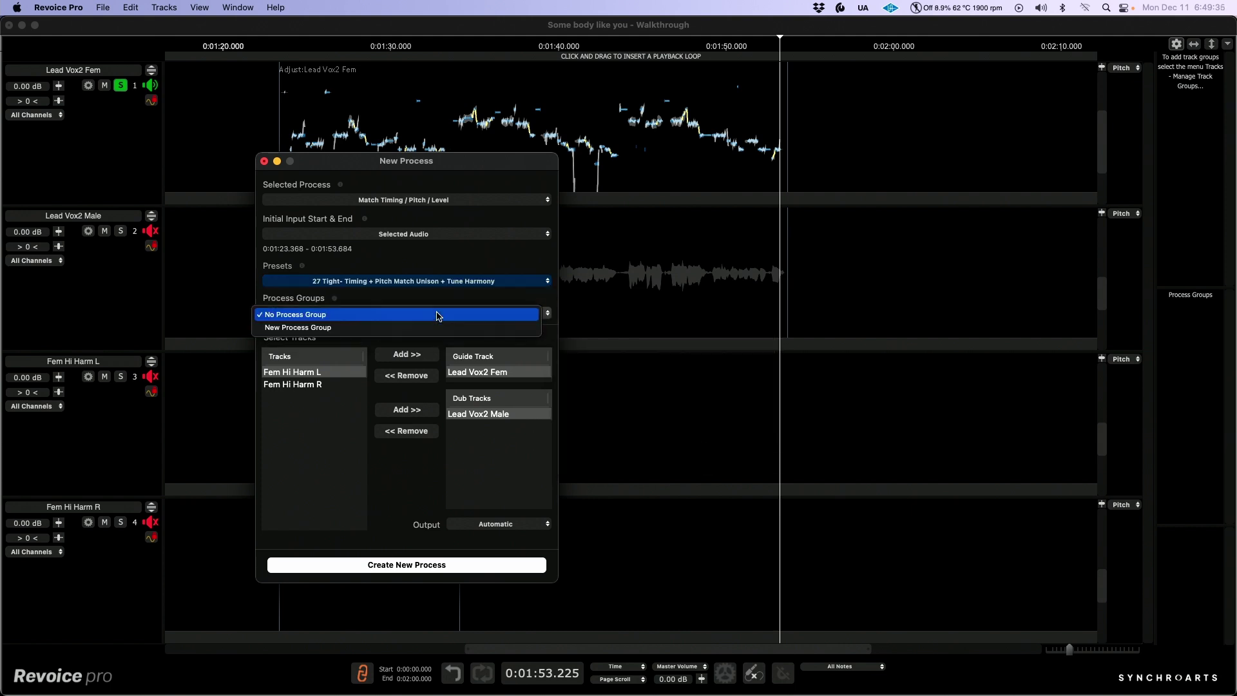
left_click(411, 329)
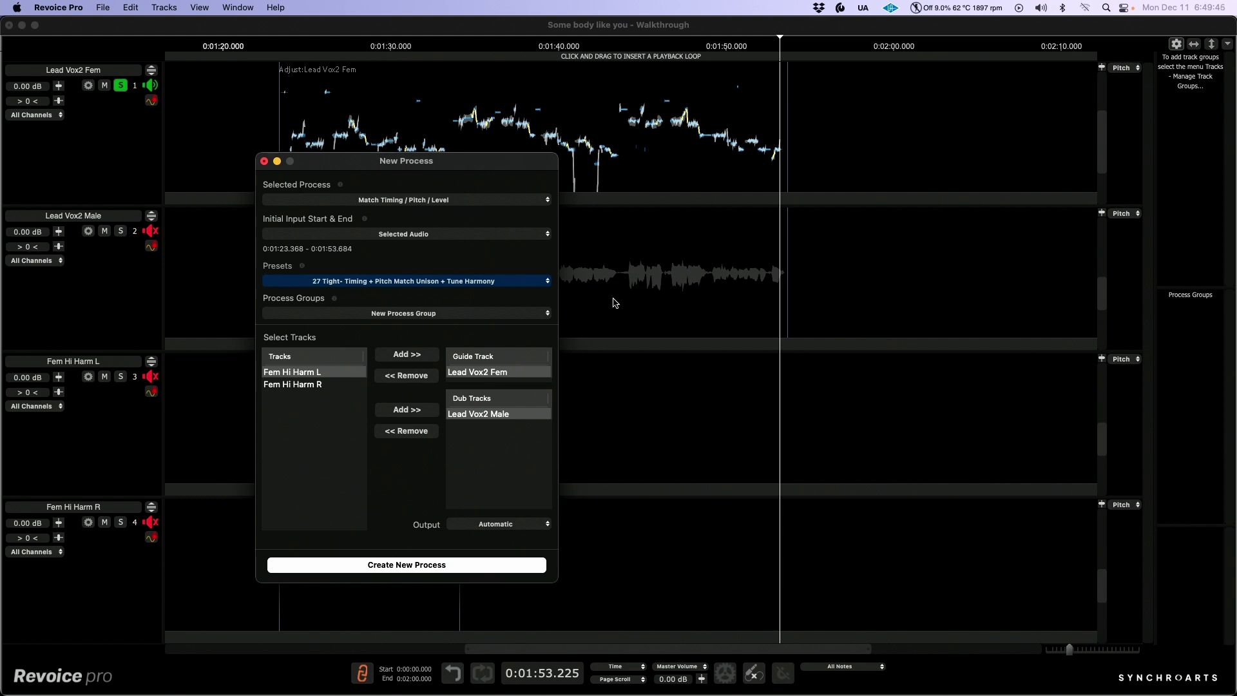
left_click(301, 422)
key("super+a")
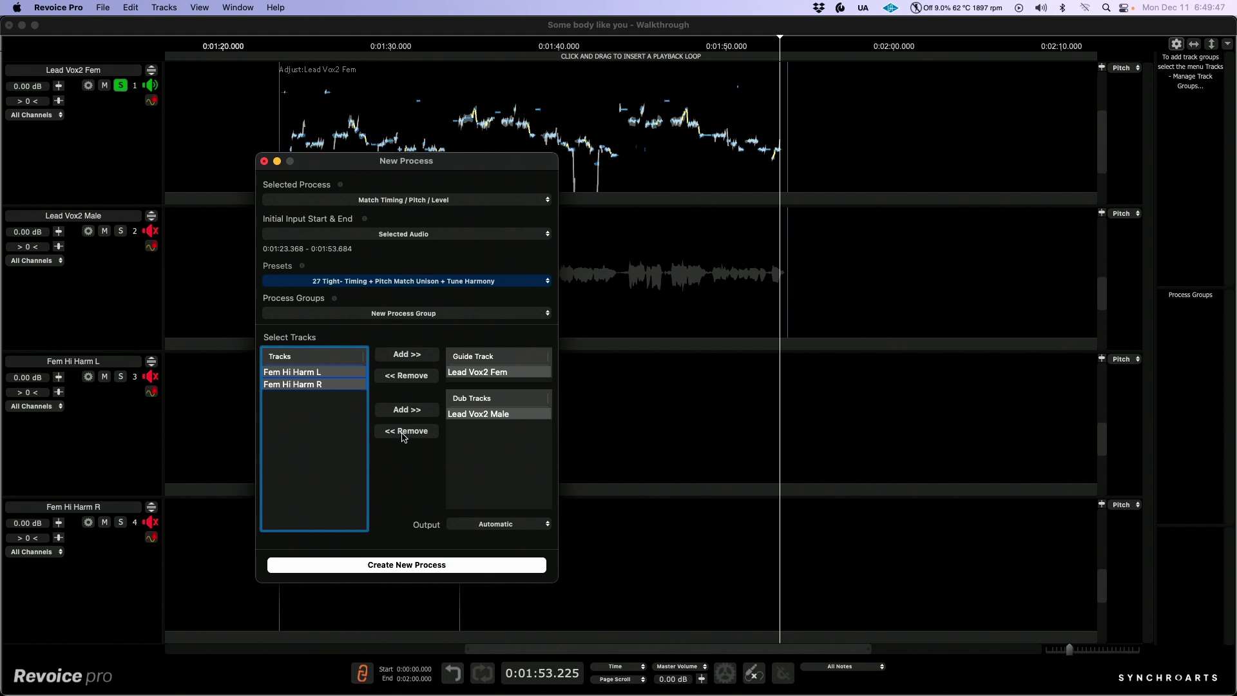
left_click(407, 410)
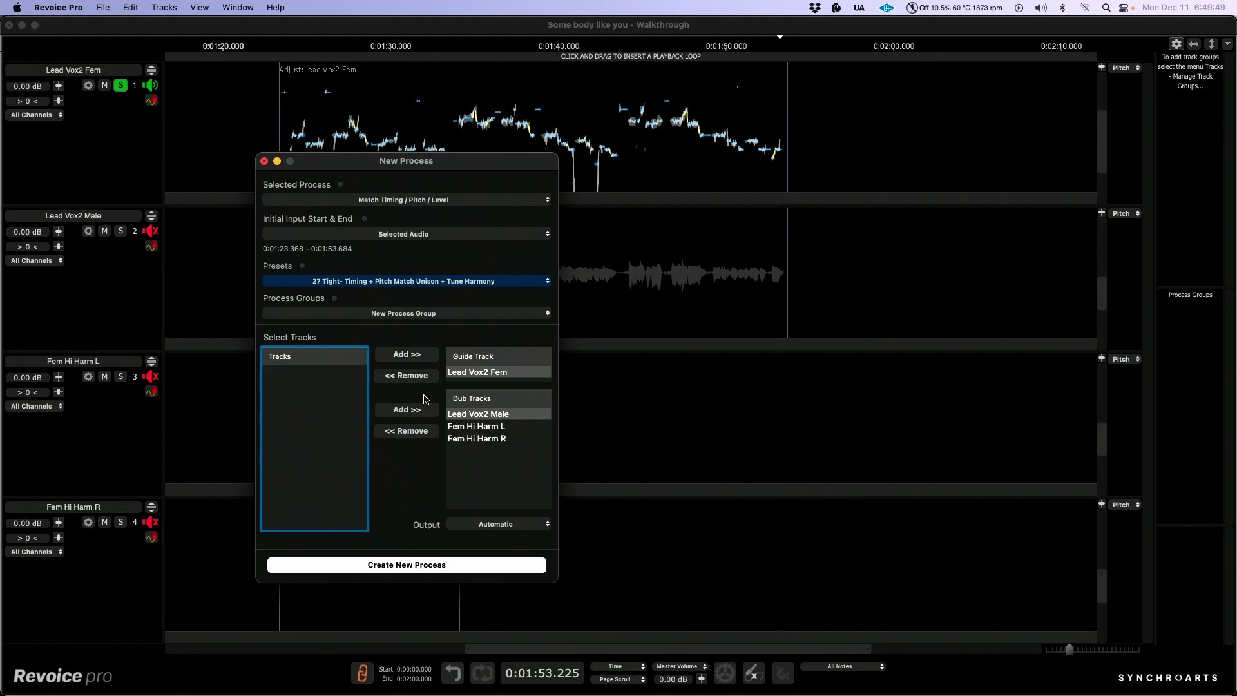
left_click(414, 316)
left_click(371, 315)
left_click(432, 565)
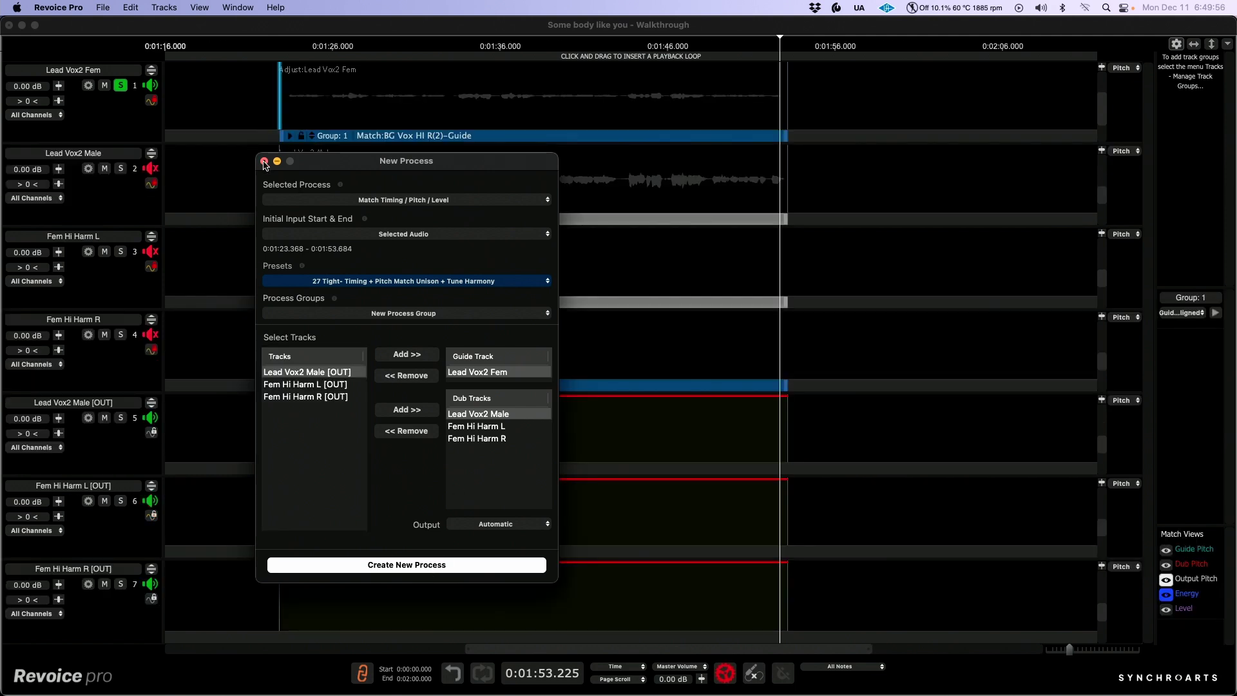
left_click(264, 162)
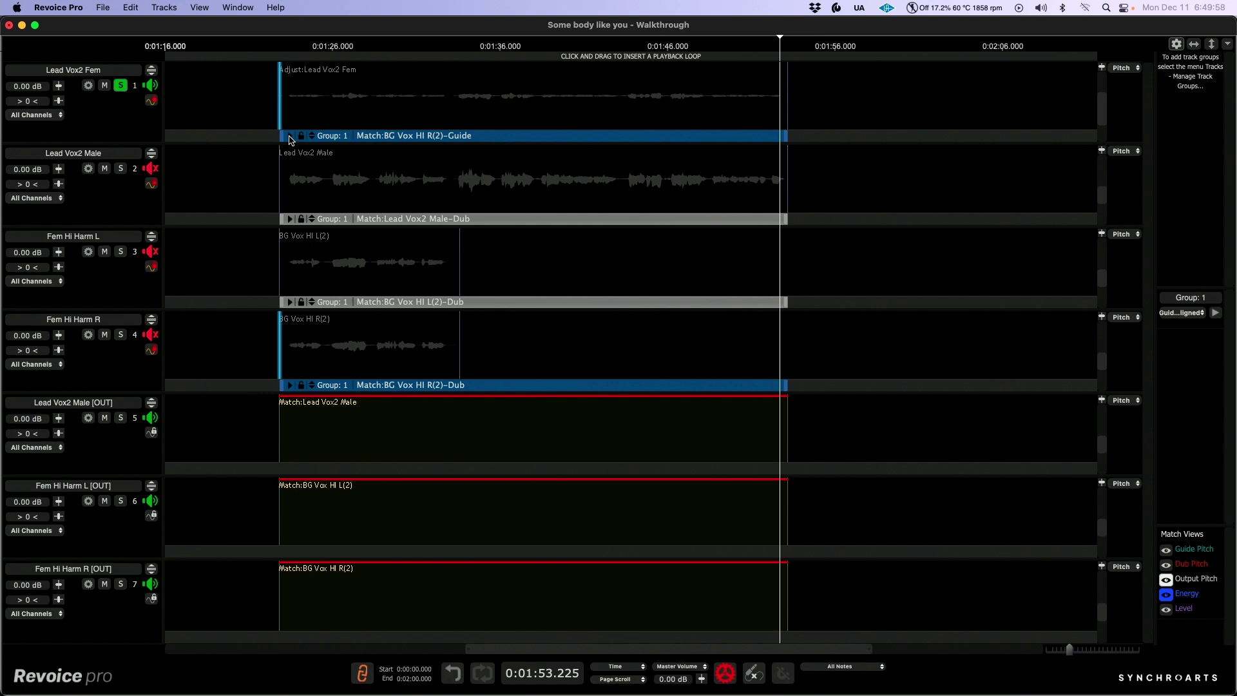
Step: Play the new match process group from the Process Groups panel
left_click(290, 136)
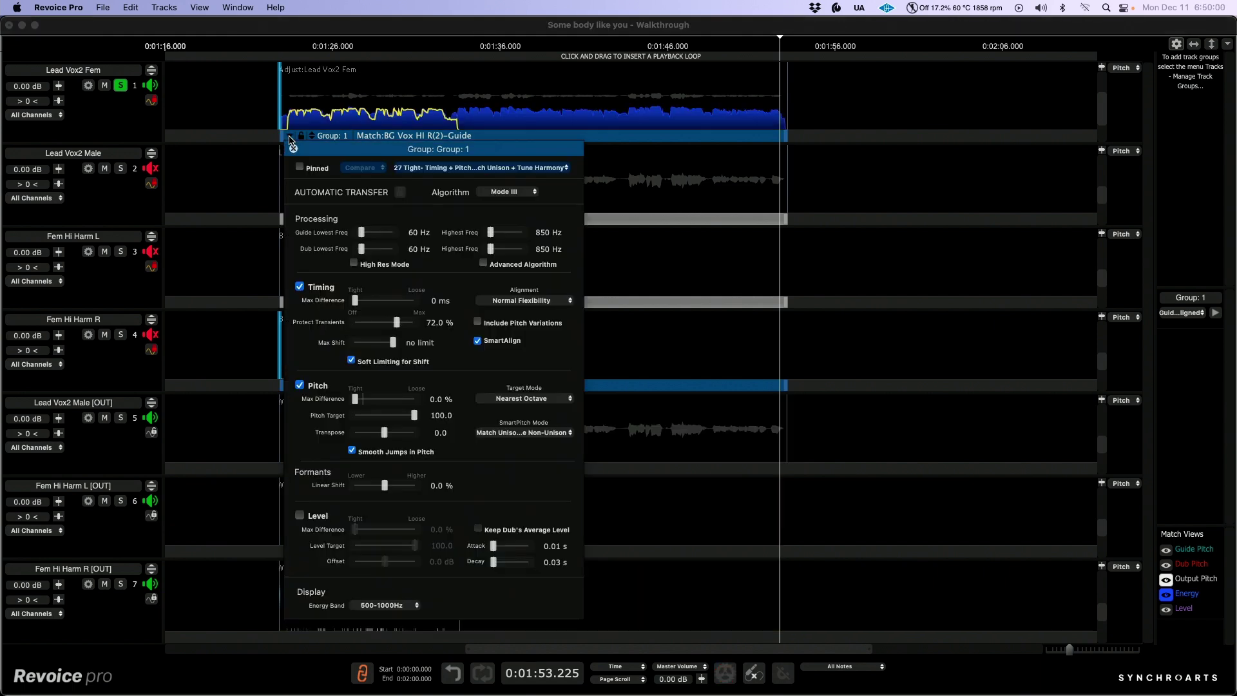
left_click(293, 148)
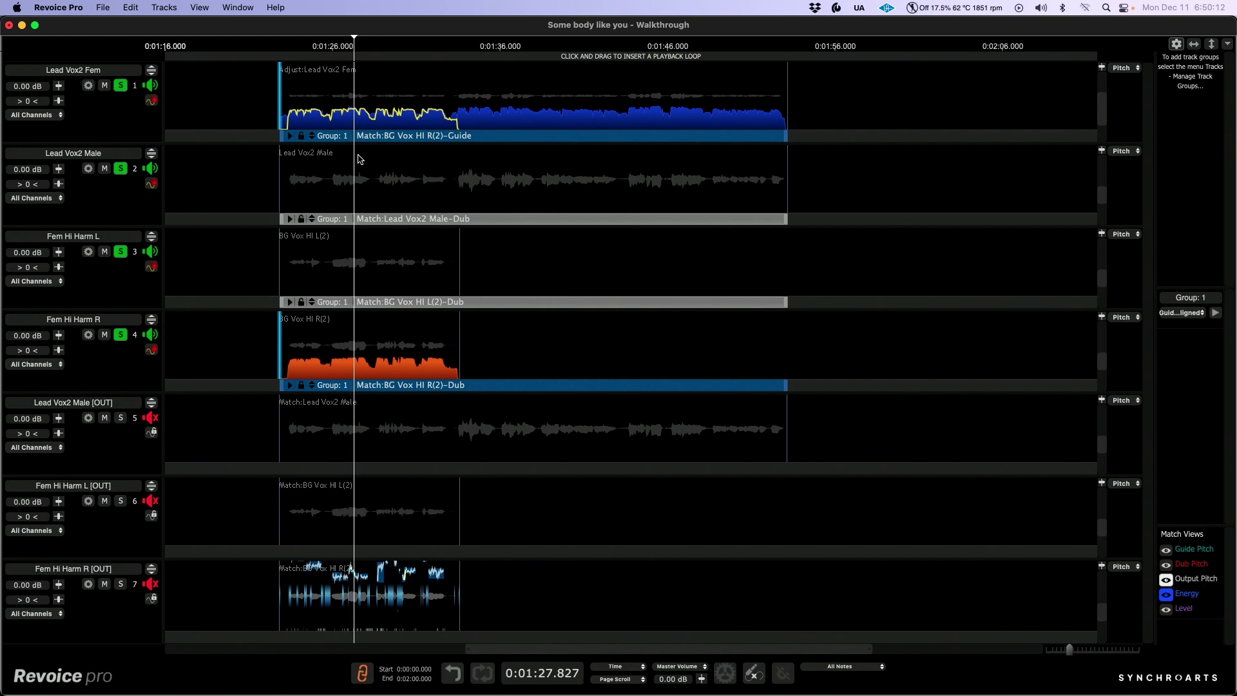
left_click(1216, 314)
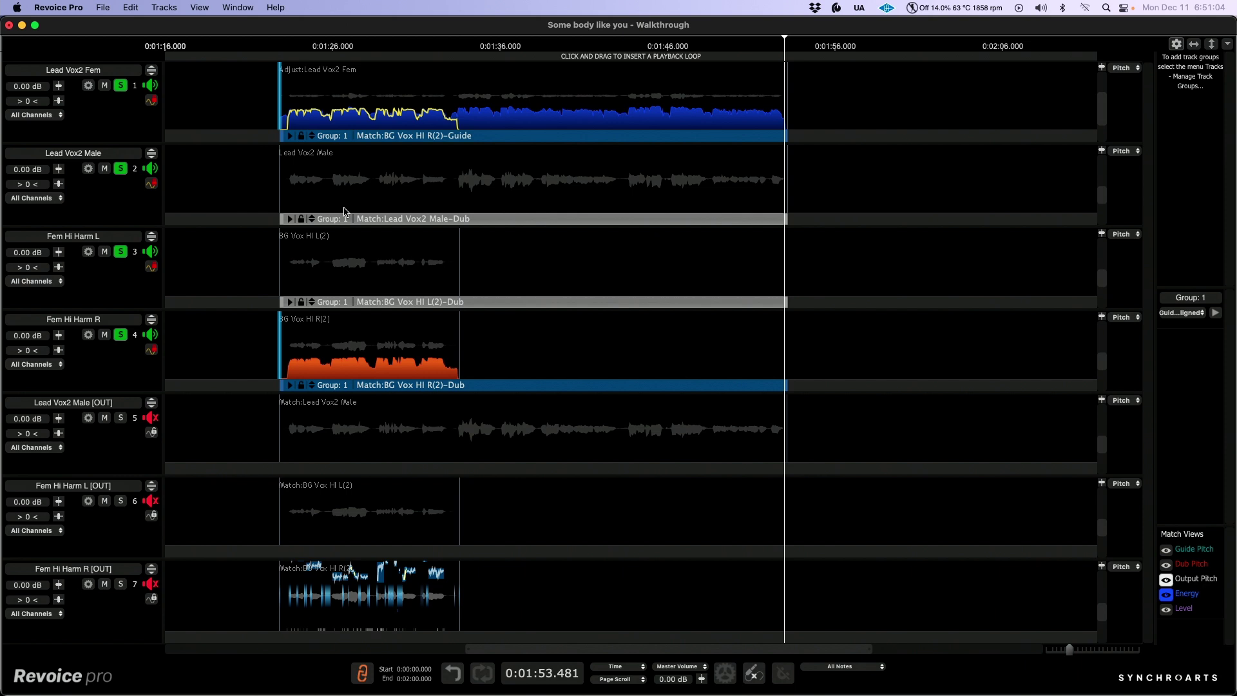
left_click(289, 136)
Step: Set Group 1 to 8 ms timing, 0.7% pitch and 4.6% level difference, keeping dubs' average level
left_click_drag(361, 156, 77, 54)
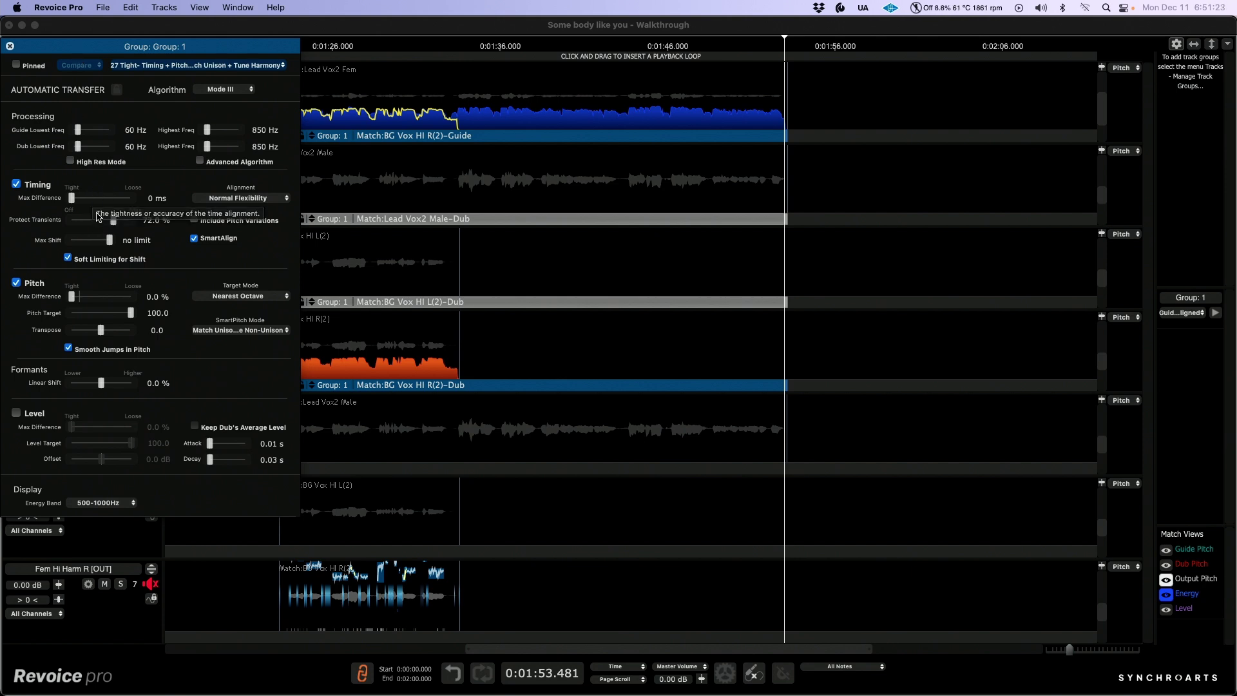
left_click_drag(73, 200, 75, 202)
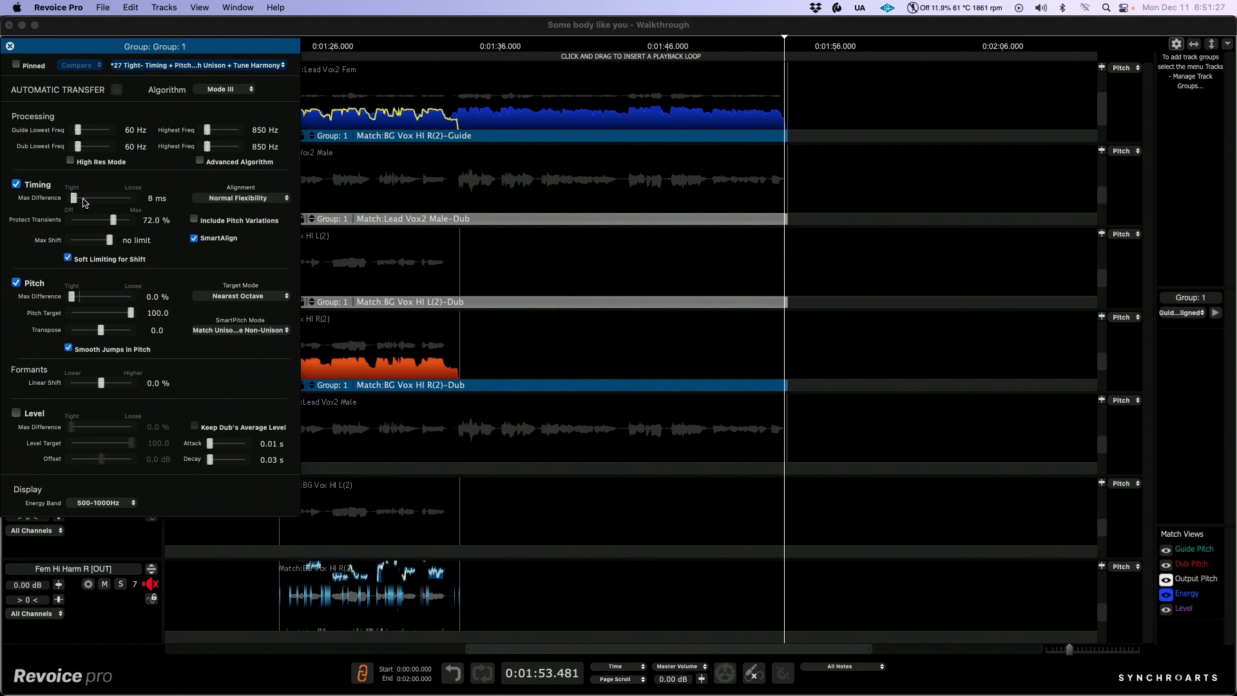
left_click_drag(73, 300, 75, 301)
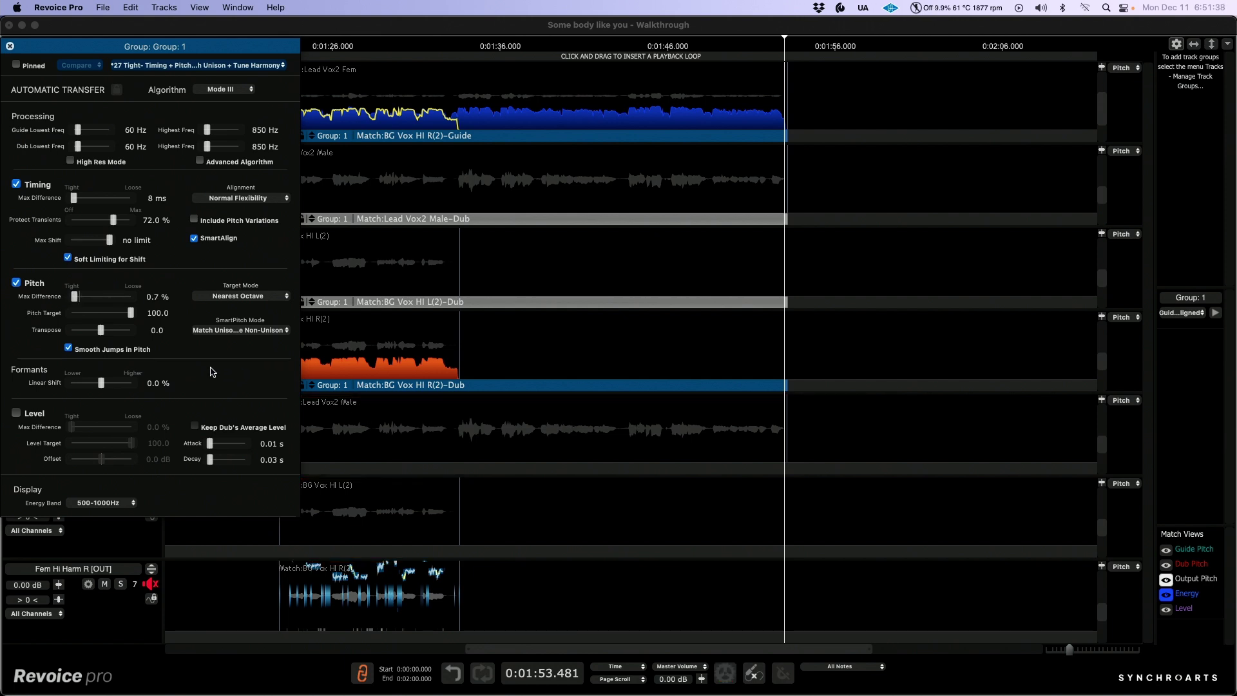
left_click(16, 413)
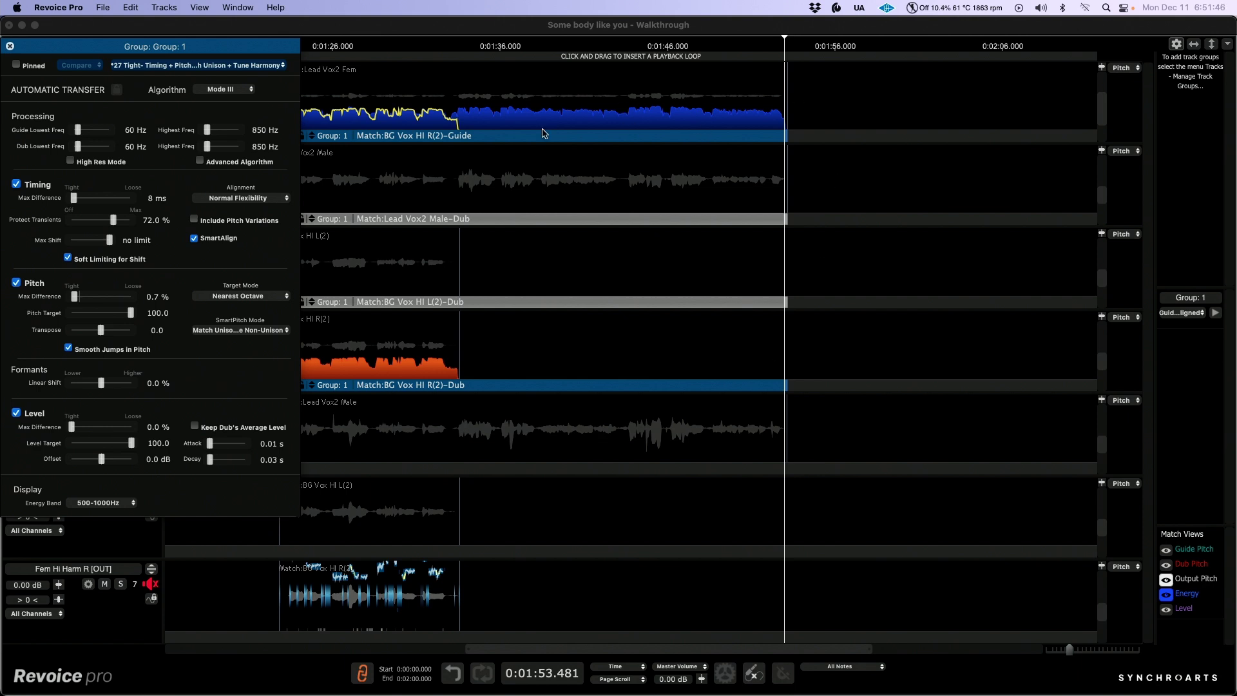
left_click_drag(72, 431, 75, 431)
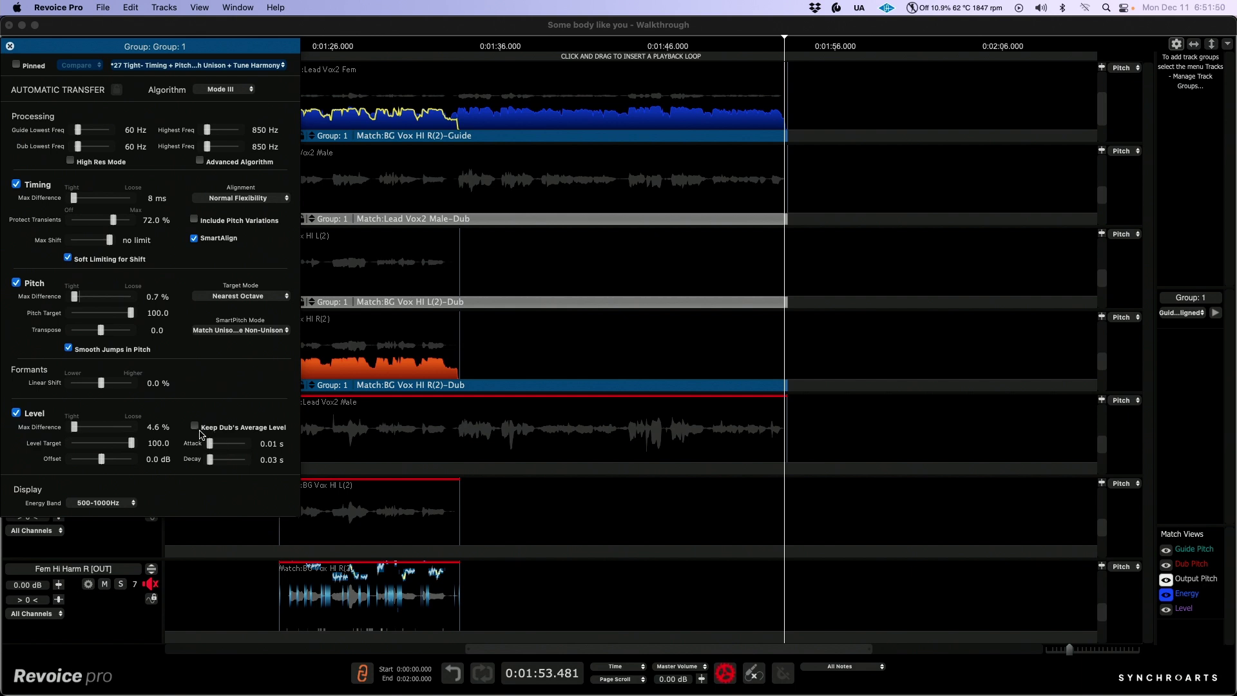
left_click(197, 426)
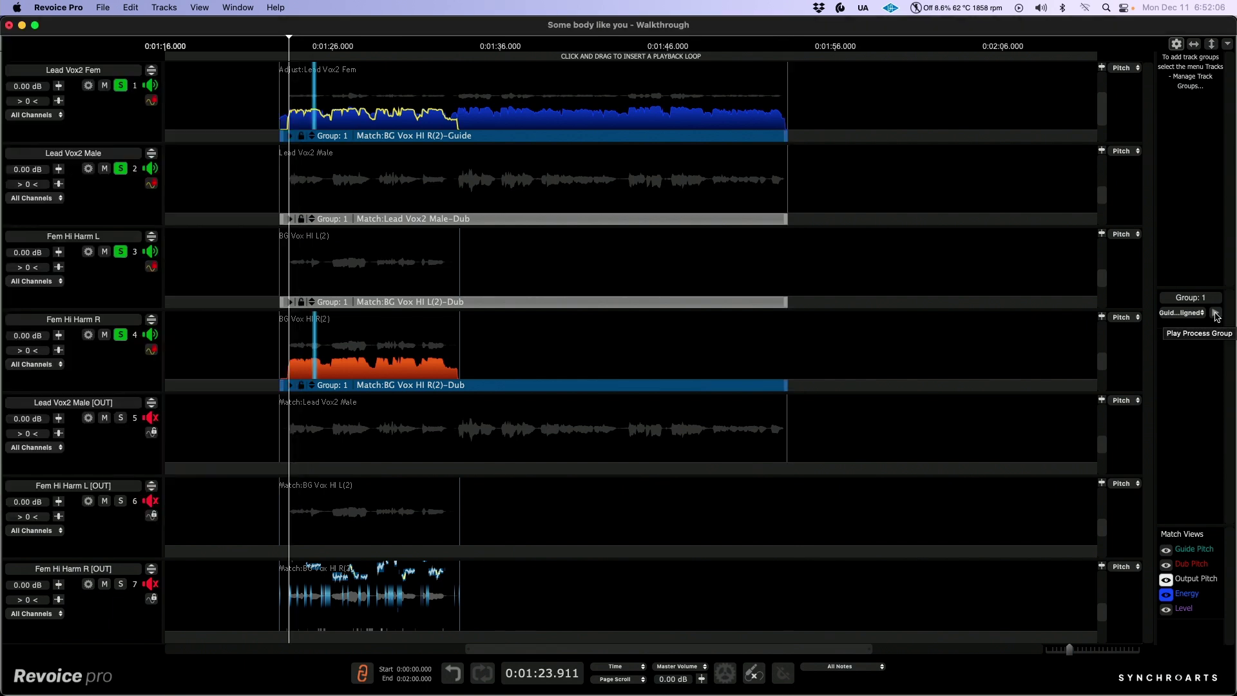
Step: Play the matched vocal group from about 1:48, stop it, and return to Studio One
left_click(1216, 314)
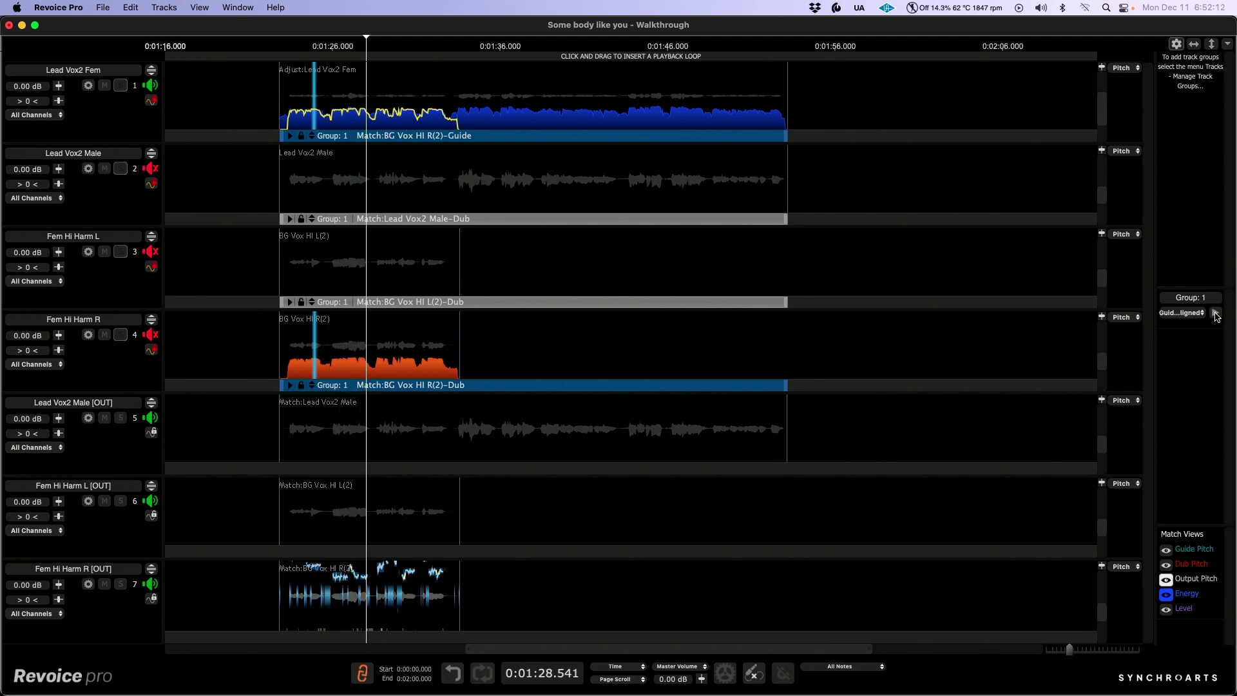
left_click(709, 276)
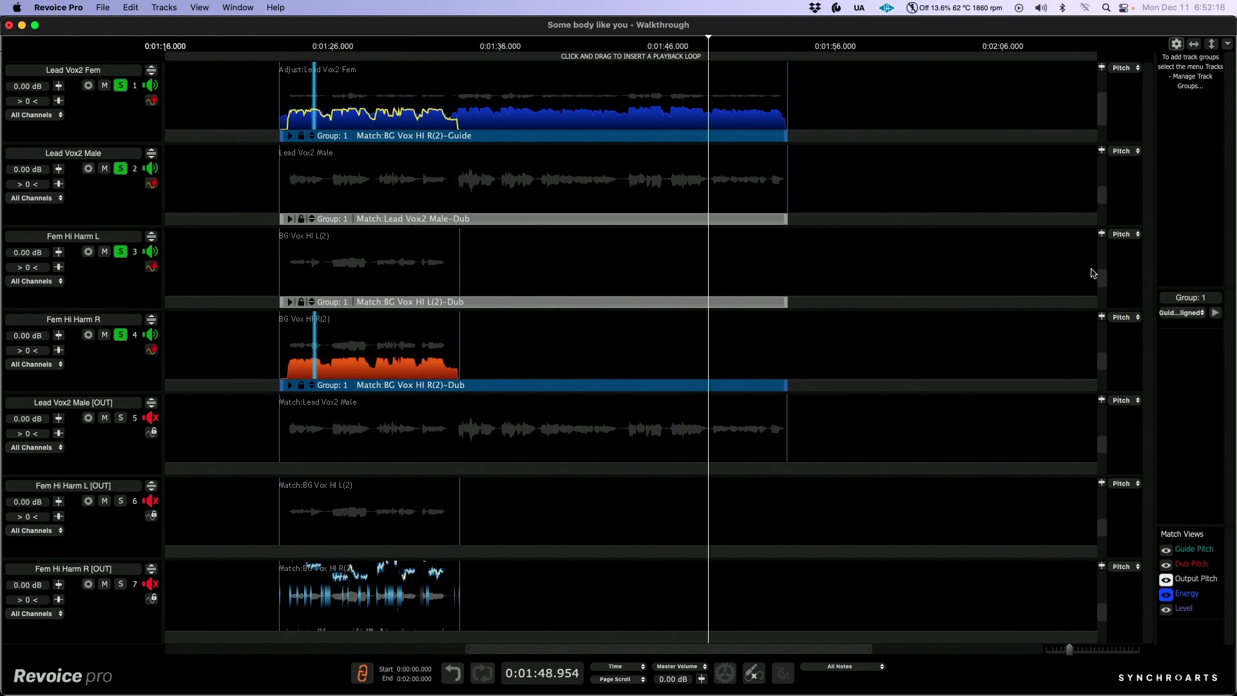
left_click(1217, 314)
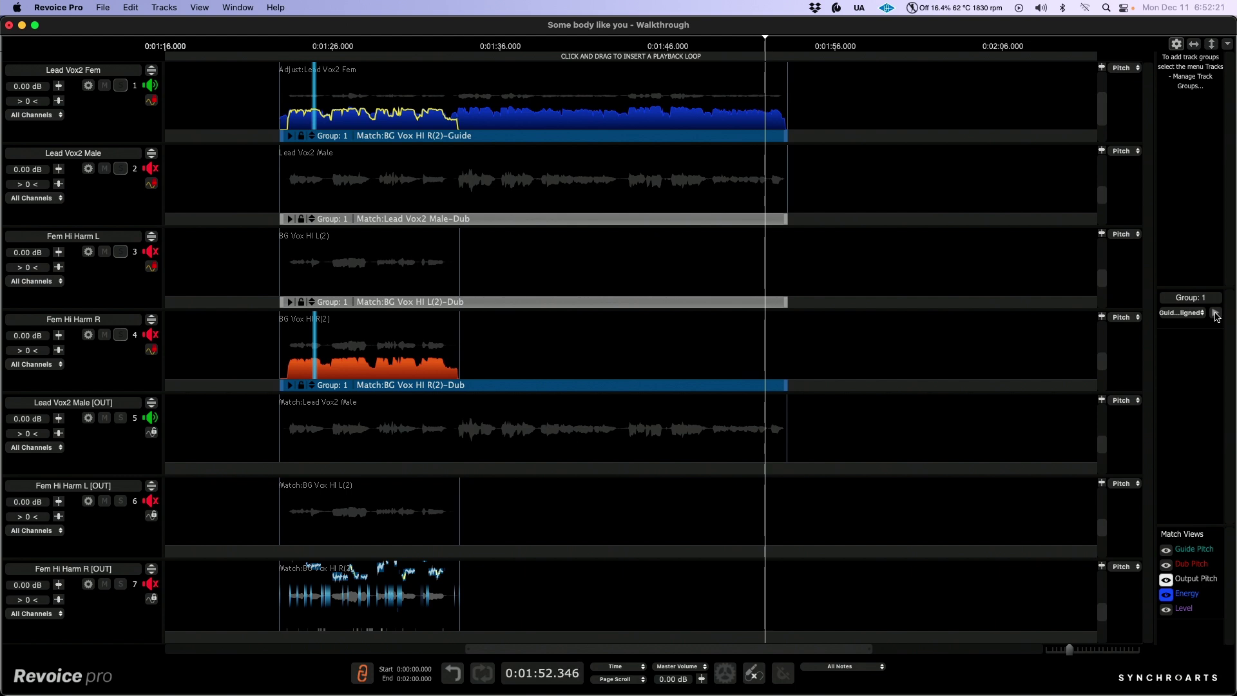
left_click(1216, 314)
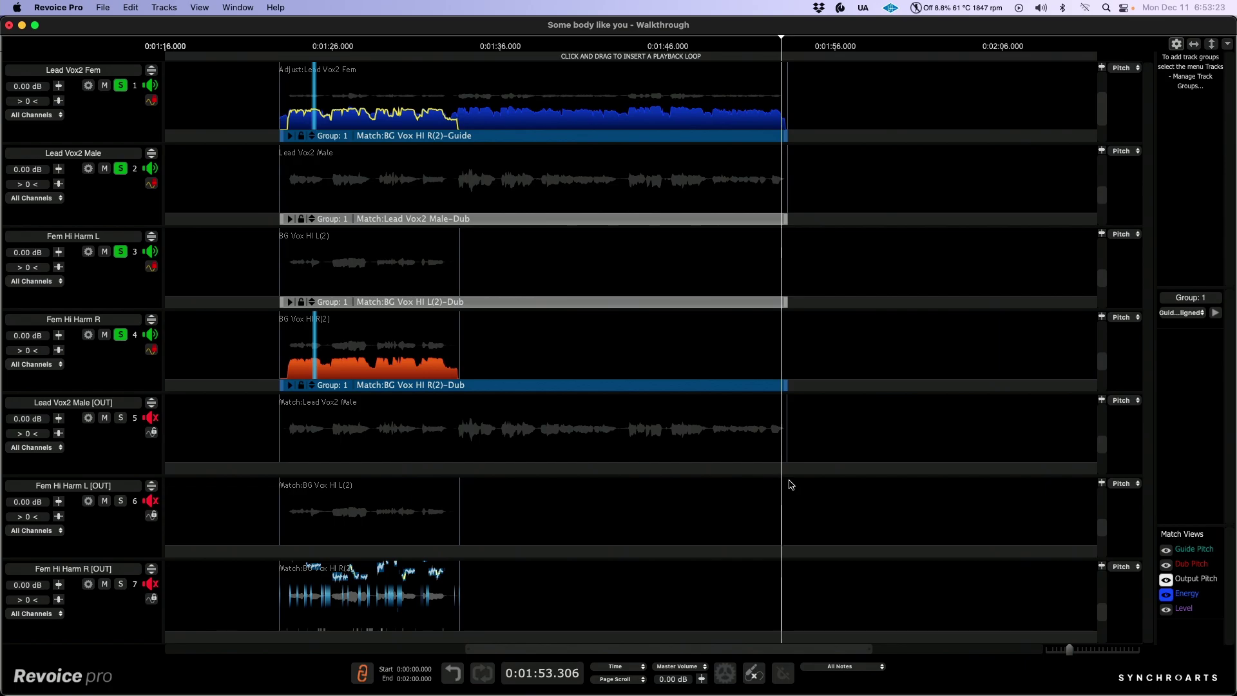
key("super+Tab")
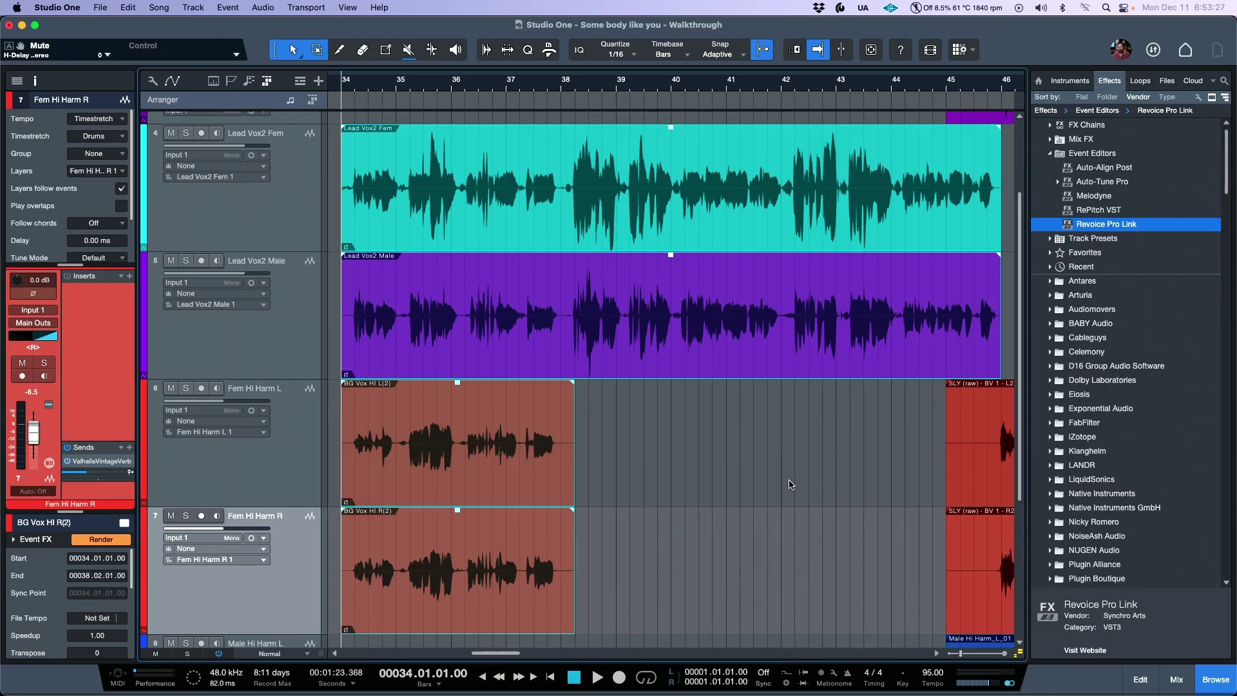
Step: Play from bar 34, then render the Revoice processing into the Lead Vox2 Fem event
key("space")
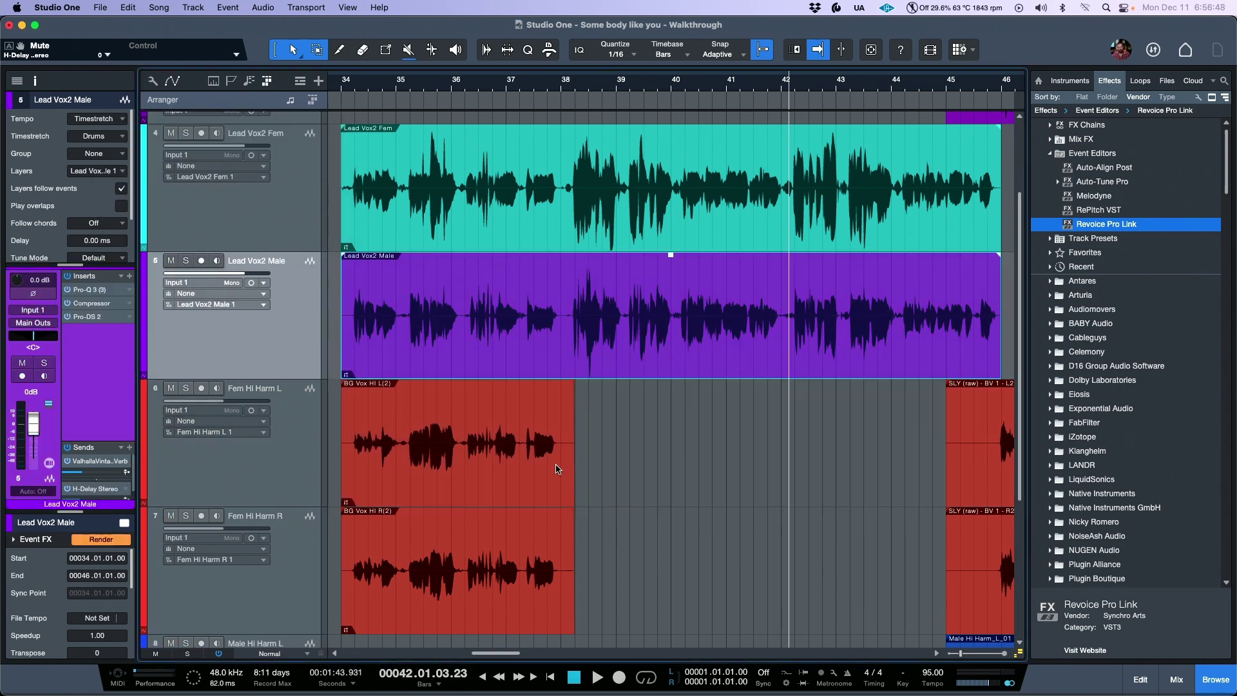
left_click(108, 543)
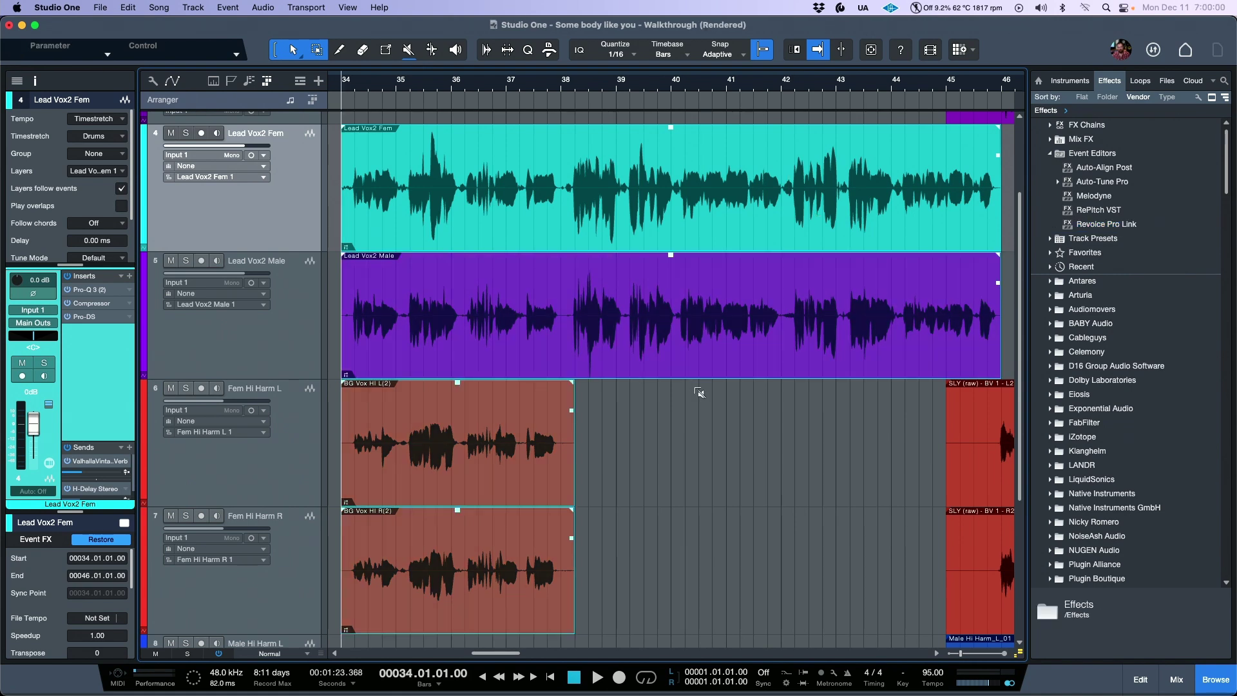
Step: Apply Revoice Pro Link to the six bar-45 vocal events and show them in Revoice Pro
key("z")
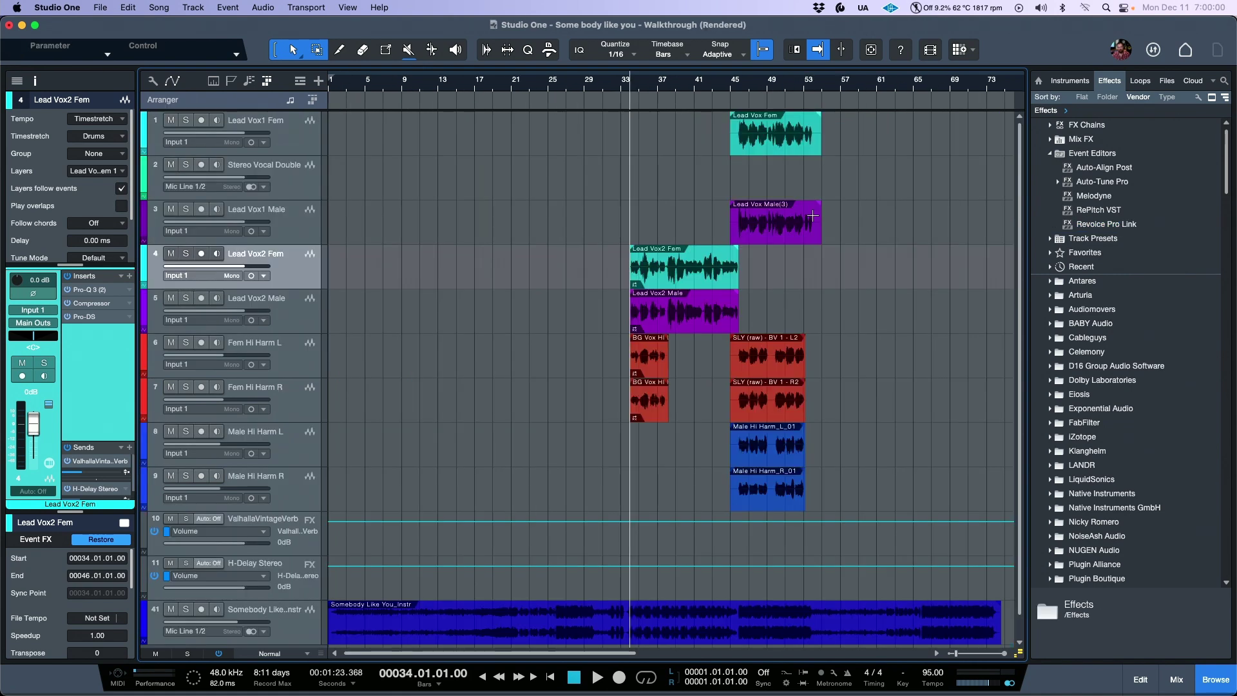
left_click_drag(858, 147, 713, 509)
left_click_drag(1071, 234, 784, 210)
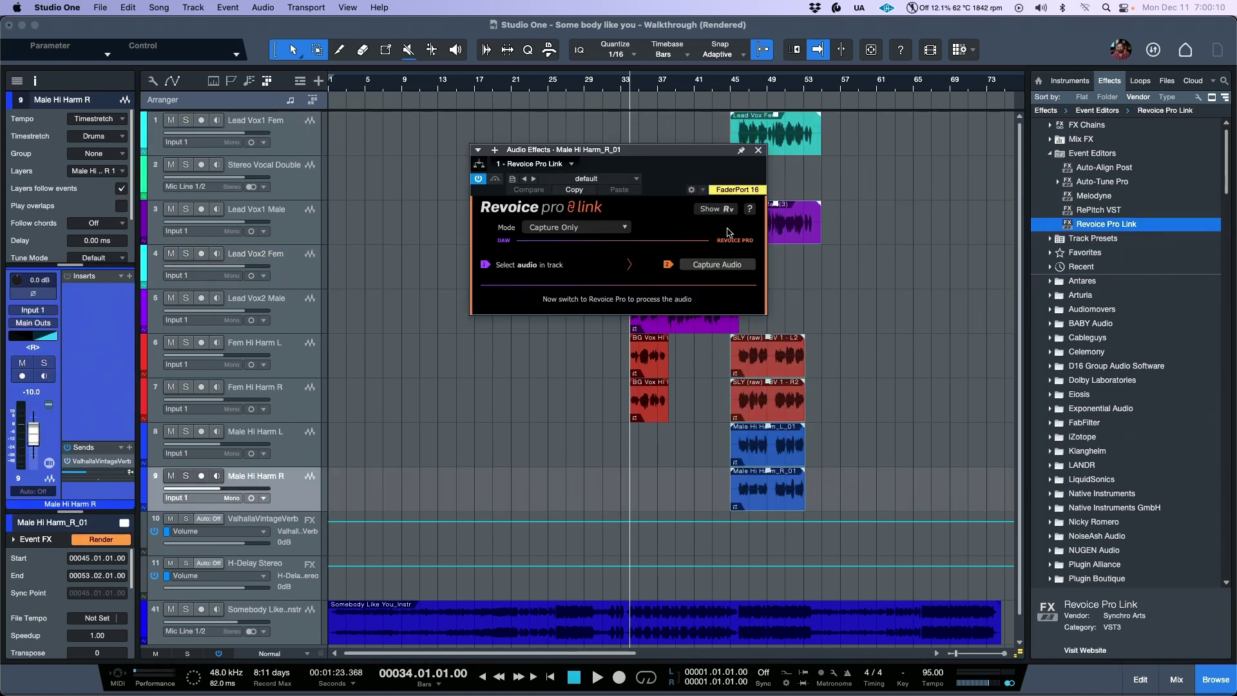
left_click(726, 212)
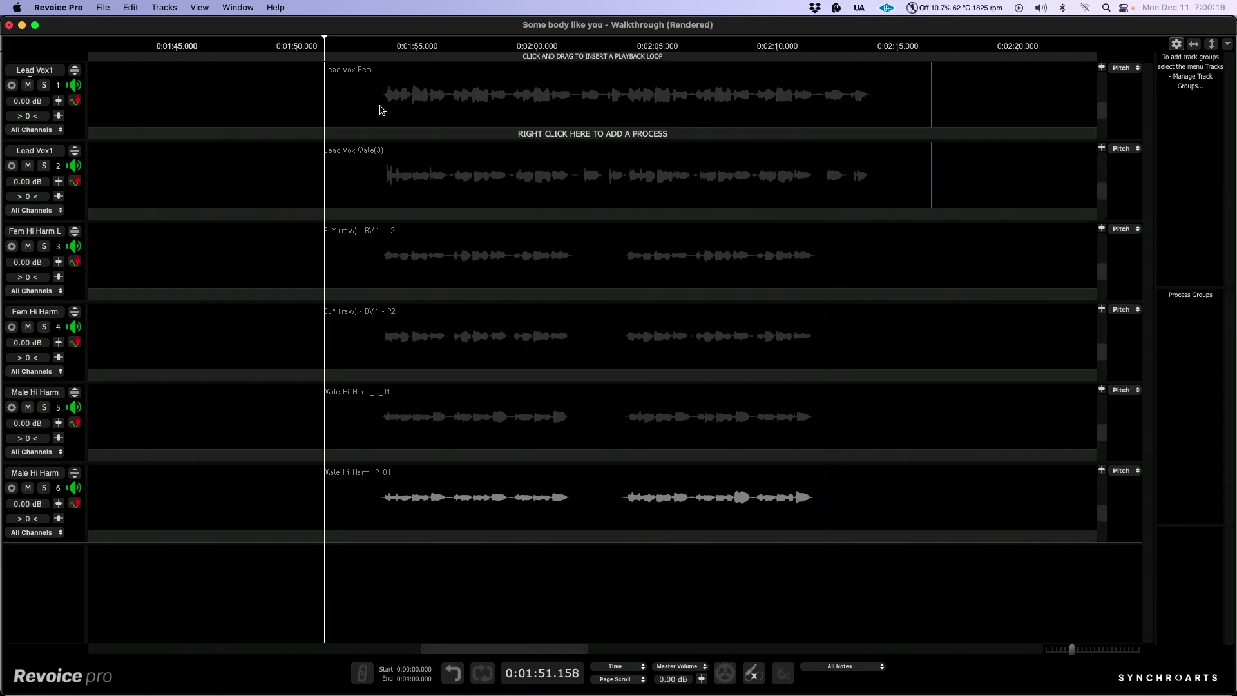
left_click(380, 108)
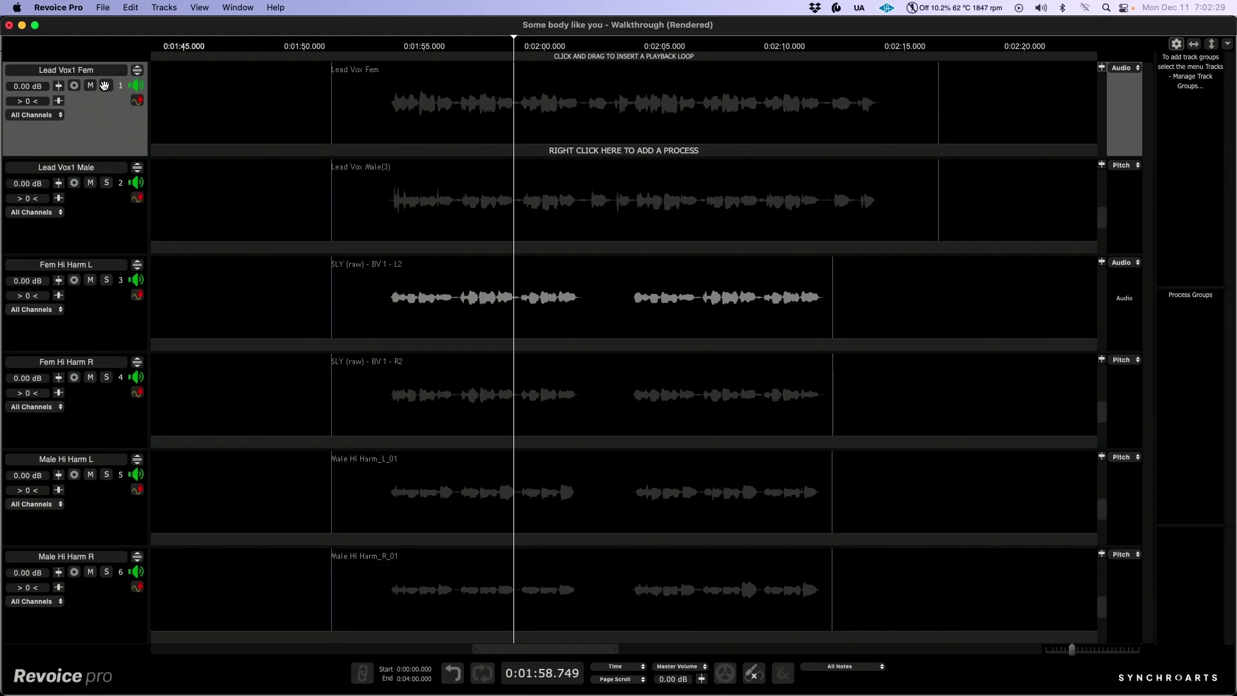
Step: Add an Adjust Pitch/Timing/Level process to Lead Vox1 Fem and play it back
left_click(137, 71)
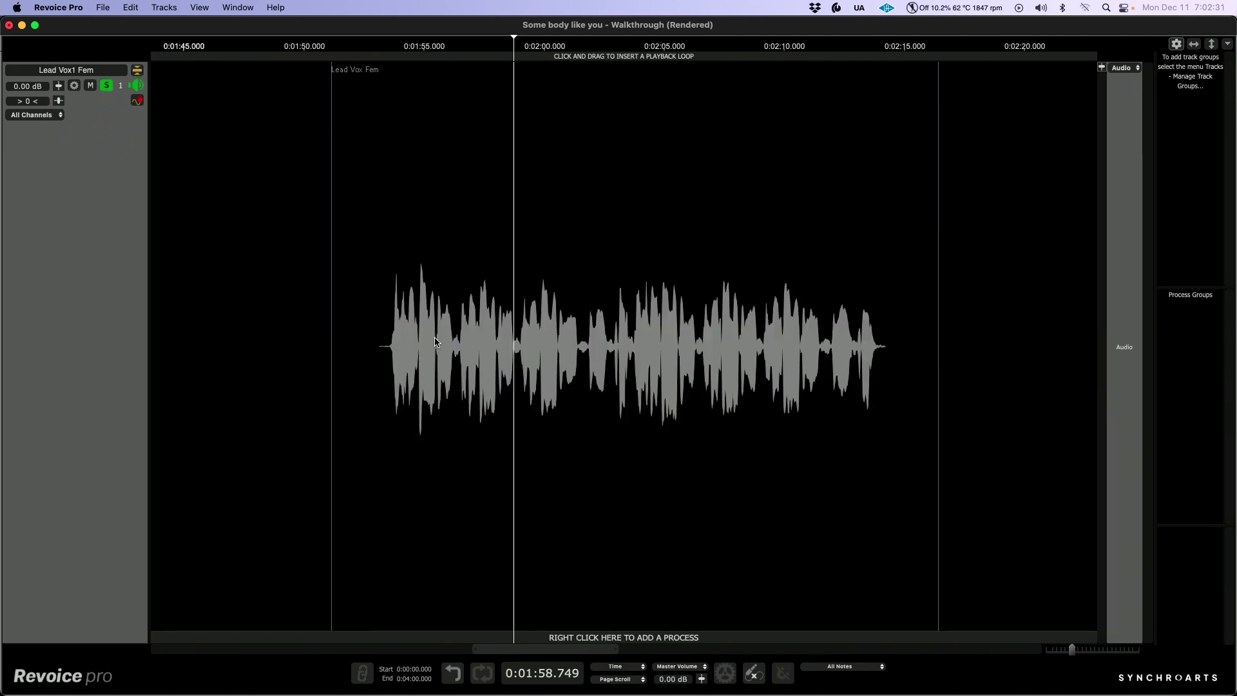
right_click(435, 336)
left_click(494, 529)
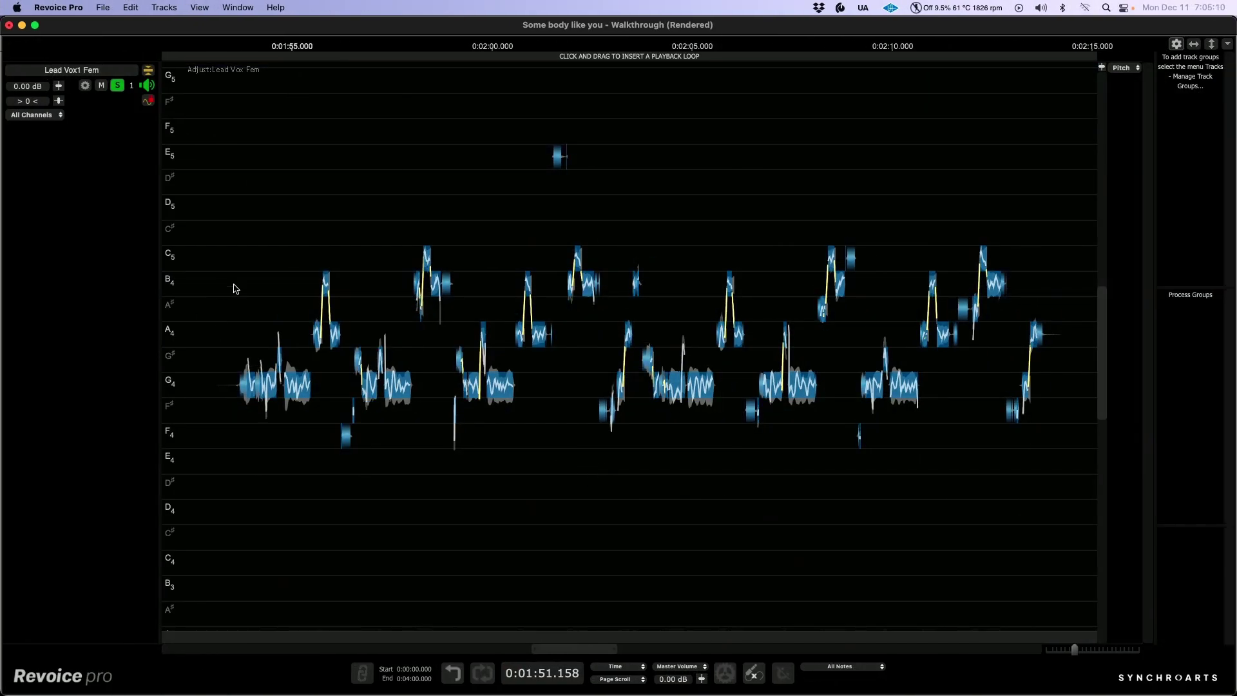
key("space")
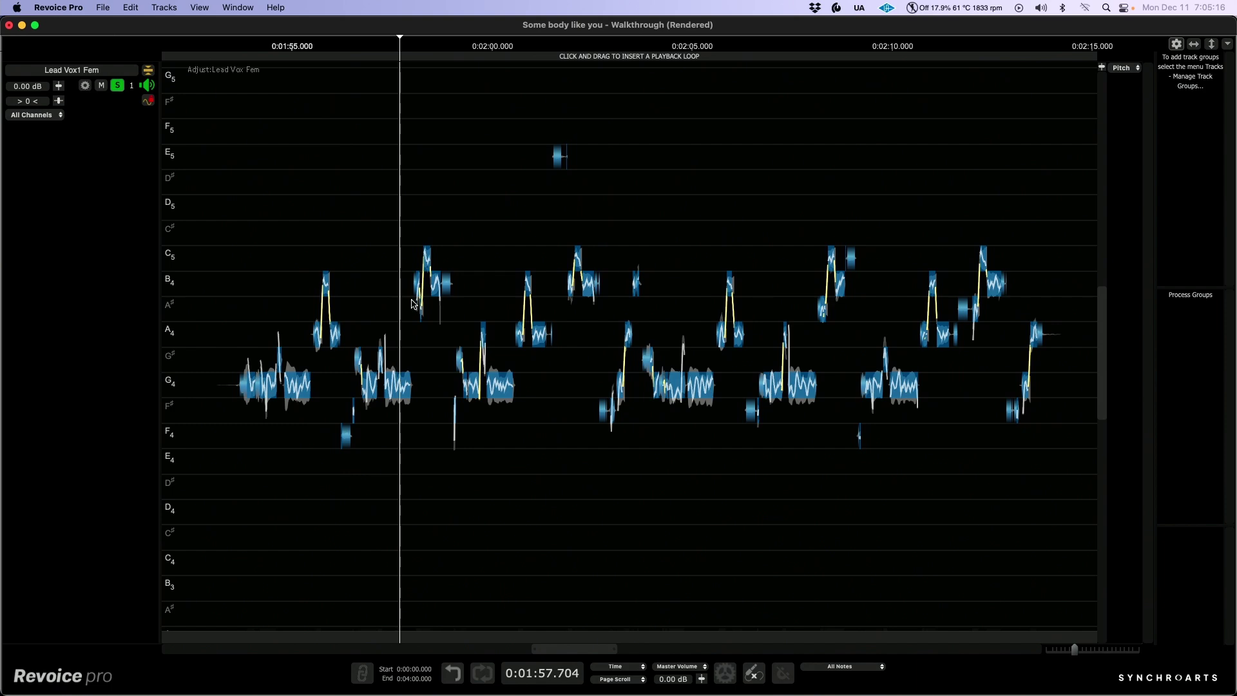
Step: Split the note with the Cutter Tool and move the split-off piece to G4
scroll(464, 335, "up", 1)
scroll(469, 362, "up", 3)
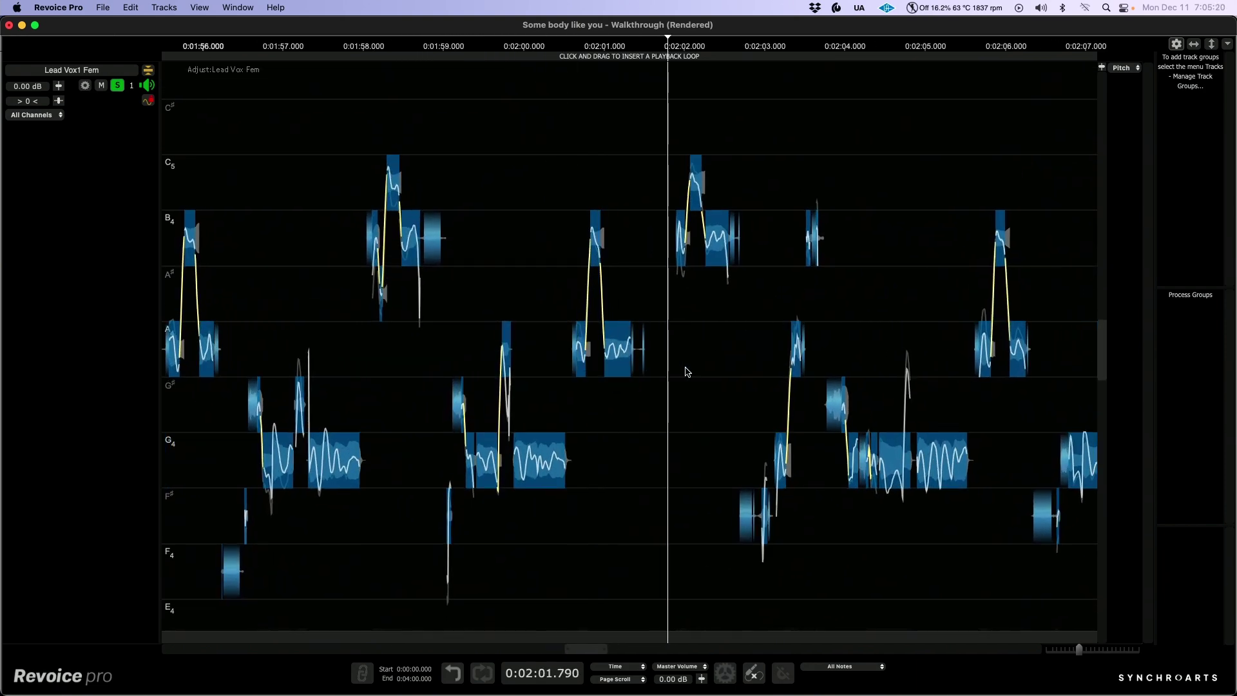
scroll(853, 354, "right", 5)
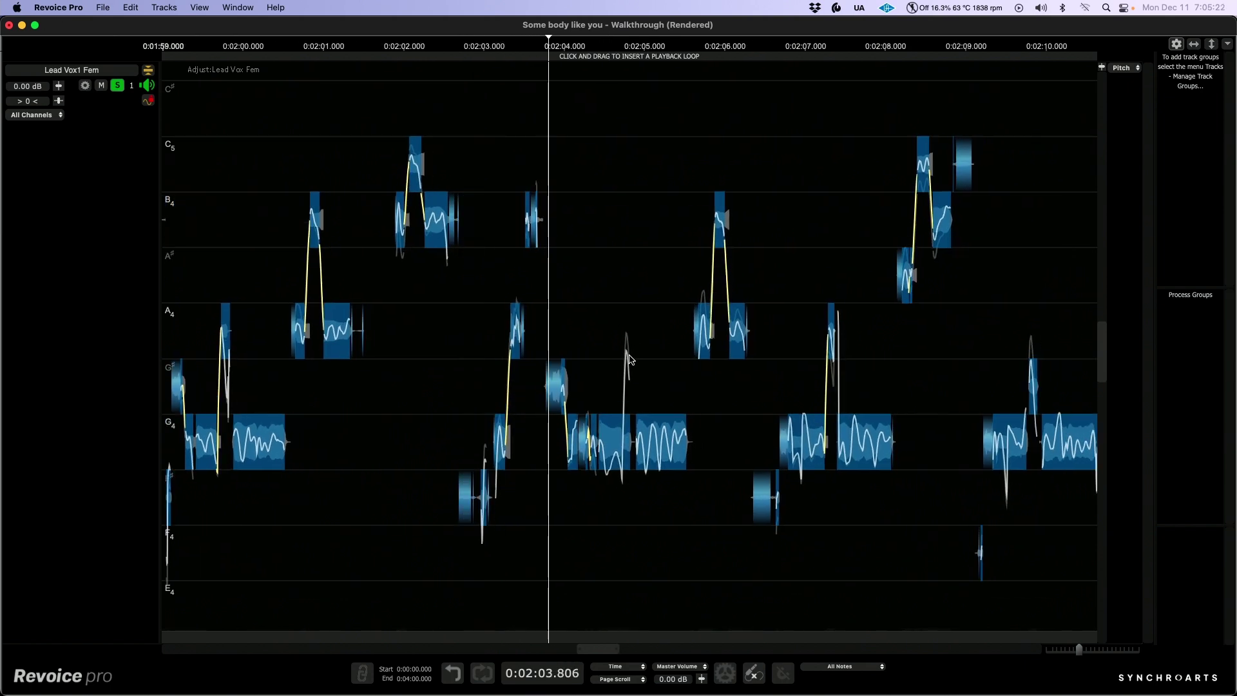
right_click(477, 322)
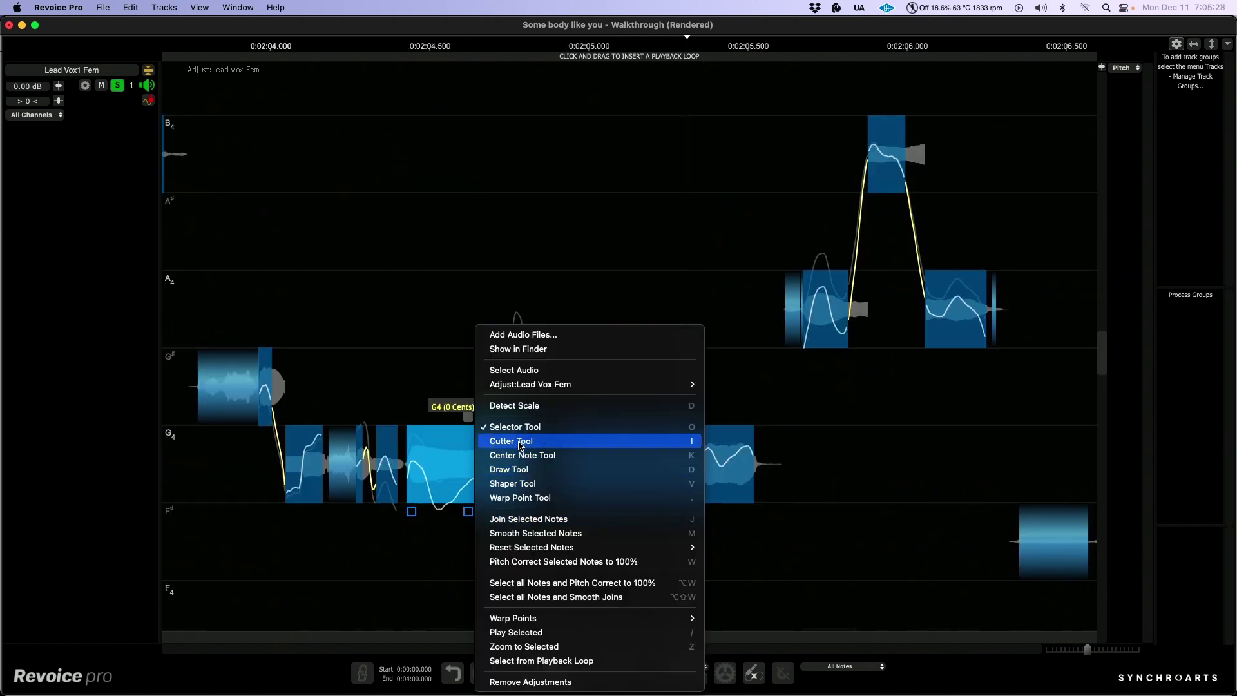
left_click(529, 439)
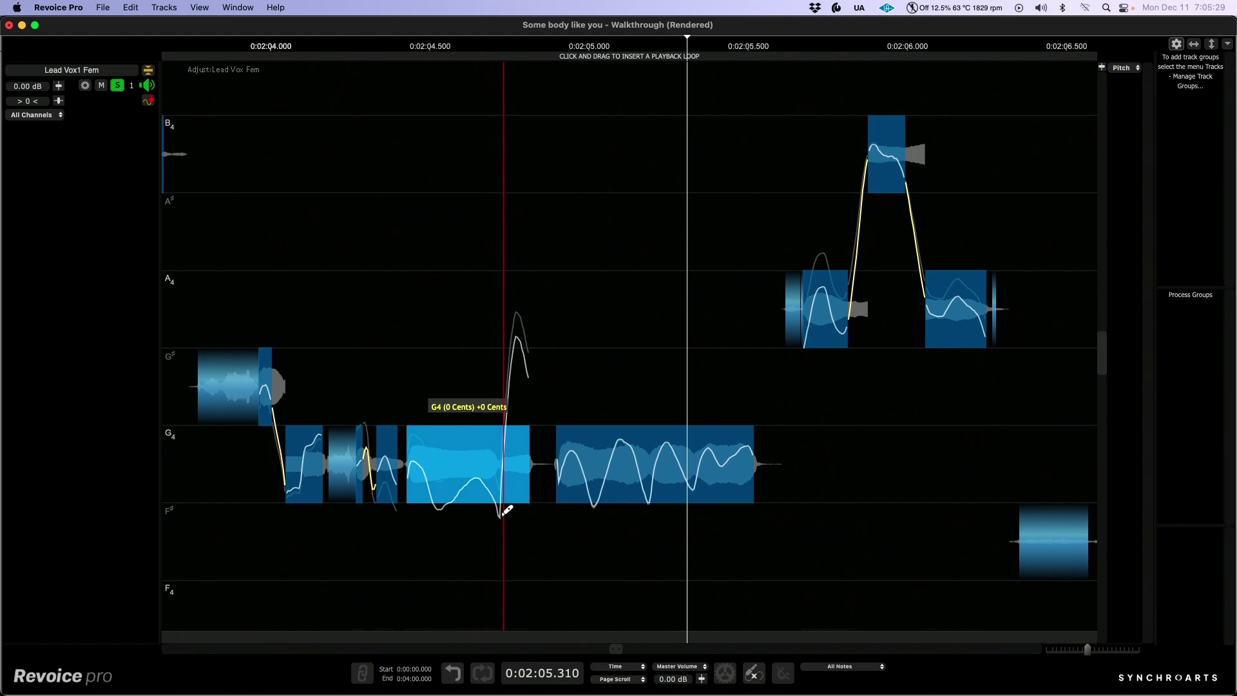
left_click(499, 510)
right_click(503, 510)
left_click(531, 428)
left_click_drag(451, 481, 451, 476)
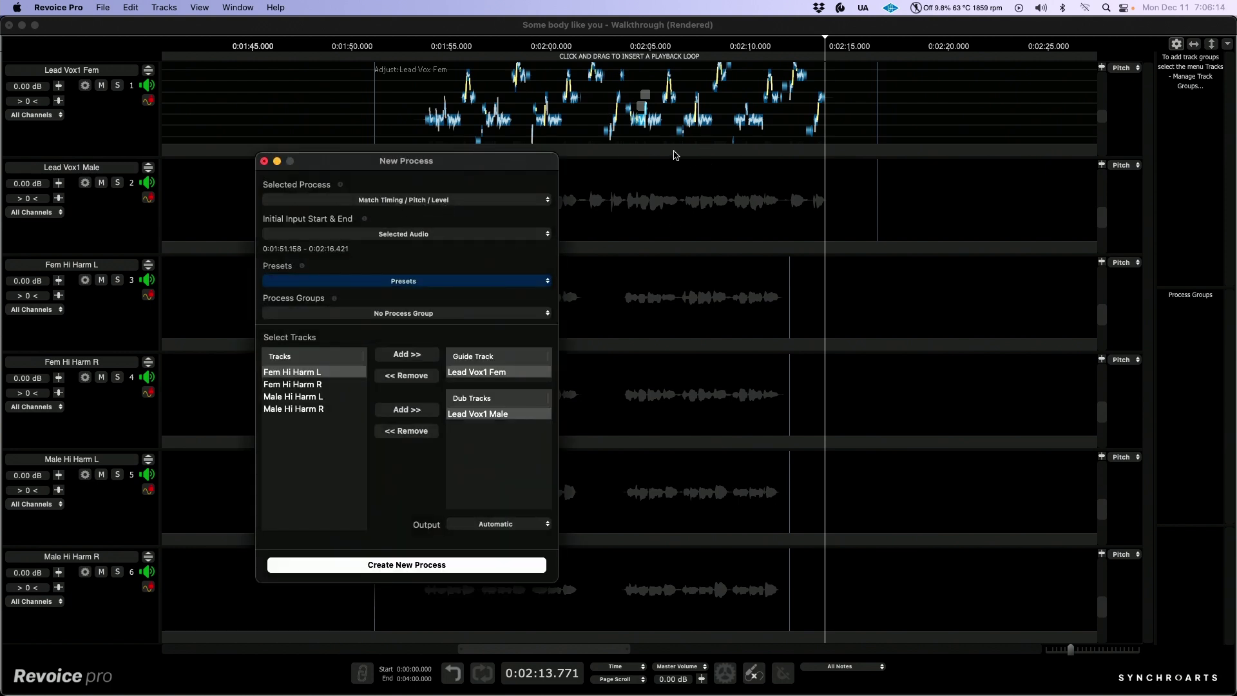
Step: Create a match process using the '23 Tight- Timing + Pitch Match All Notes' factory preset
left_click(410, 287)
mouse_move(406, 309)
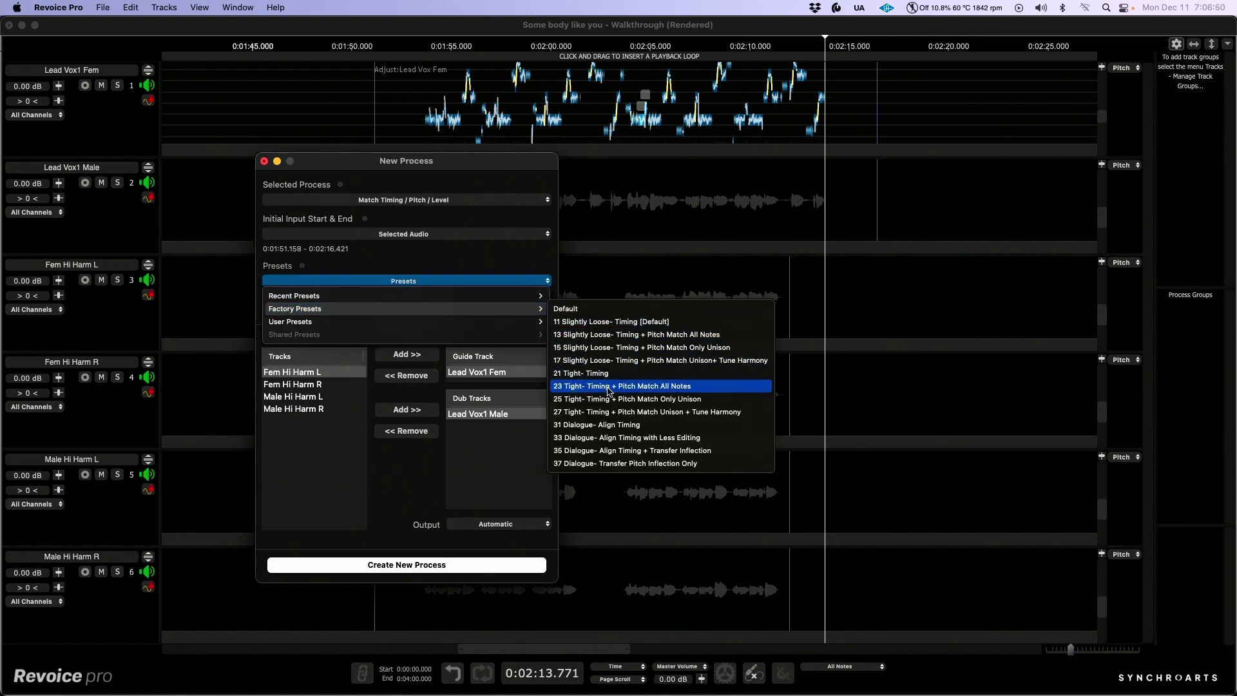
left_click(607, 386)
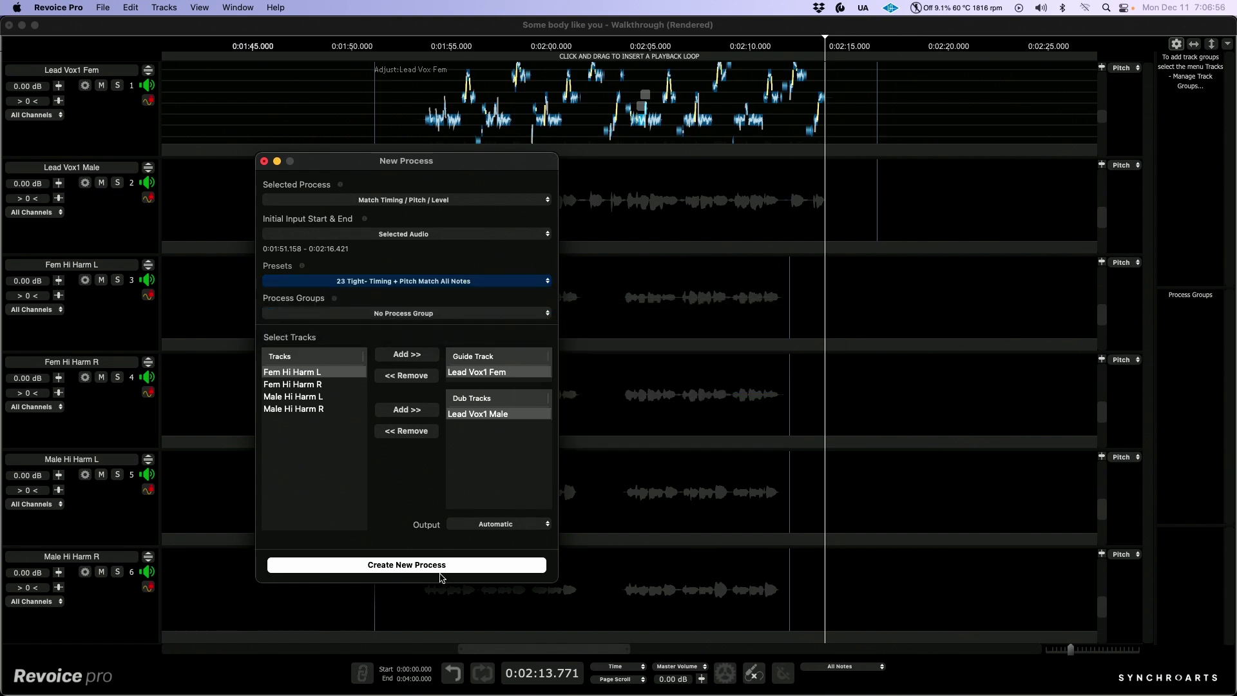
left_click(449, 564)
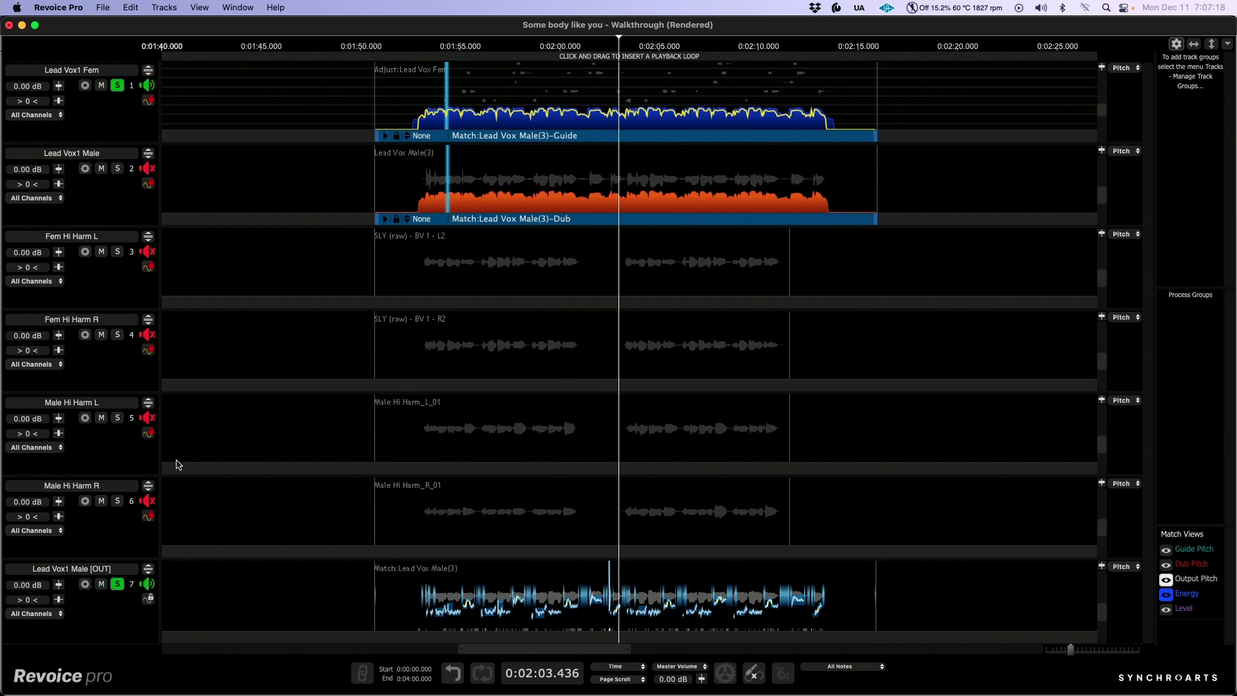
Step: Replay the lead vocals, switch to the Selector Tool, and pick Fem Hi Harm R for dubbing
key("space")
key("space")
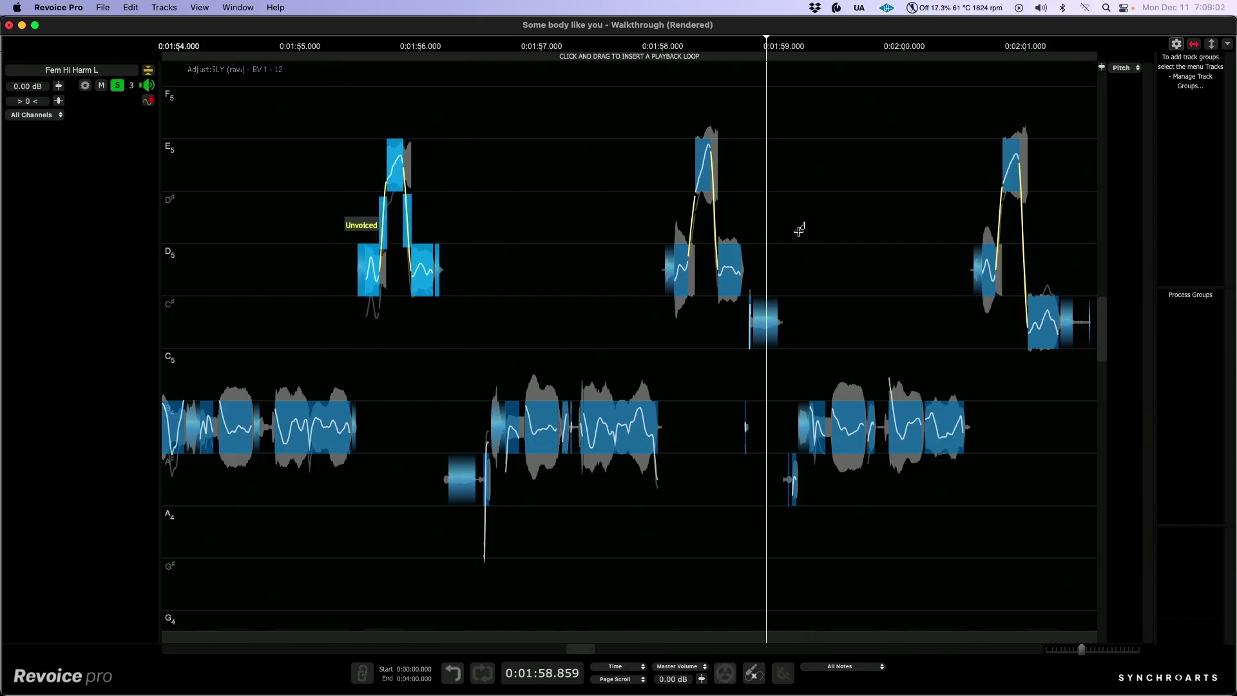
right_click(814, 324)
left_click(841, 427)
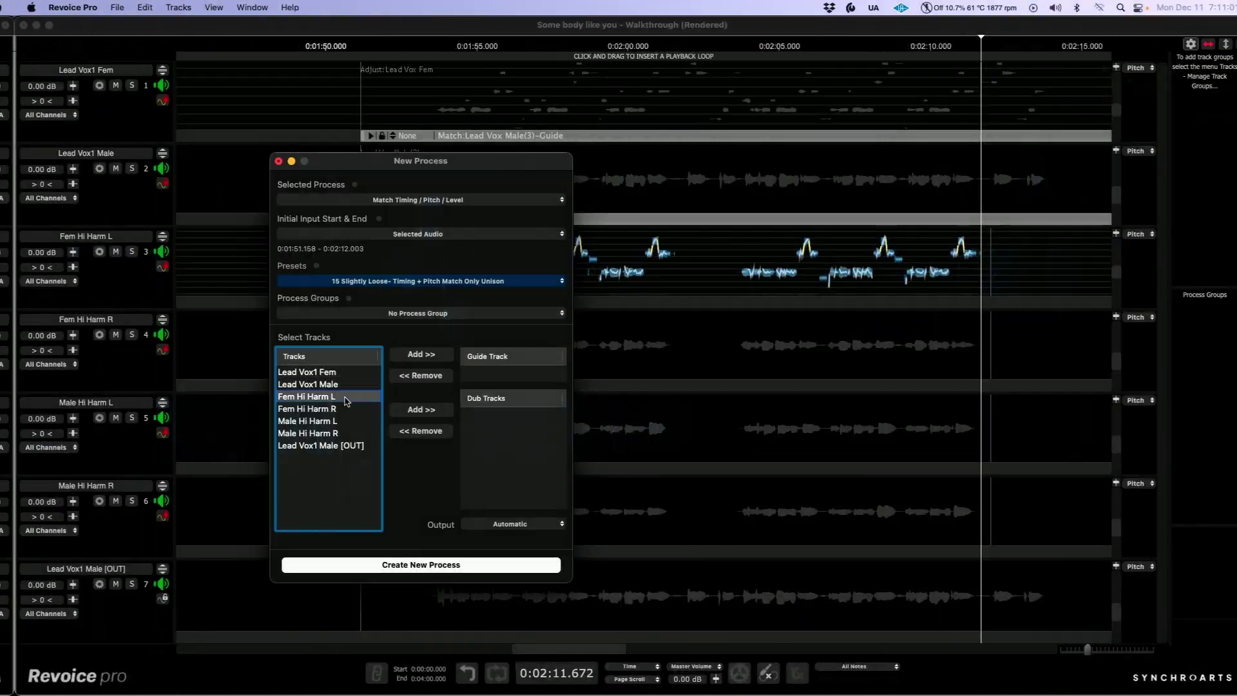
left_click(342, 396)
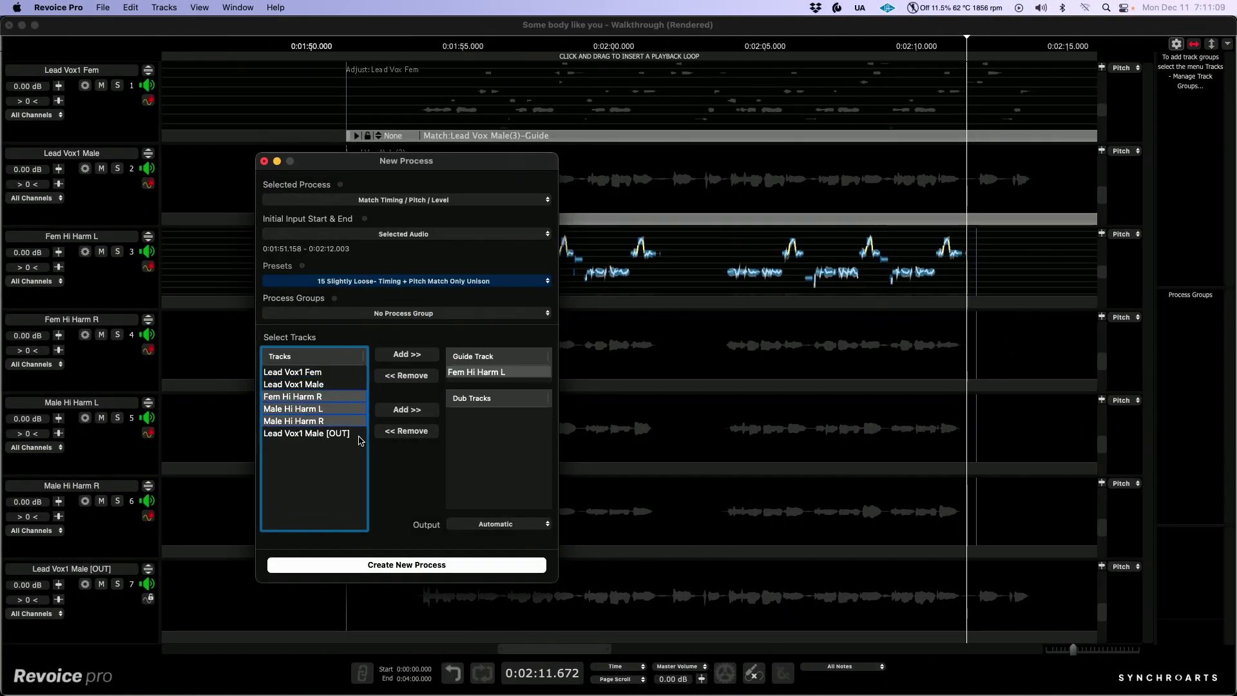
Step: Add the three harmonies as dub tracks, create the match process, and move playback to about 1:53
left_click(407, 409)
left_click(407, 565)
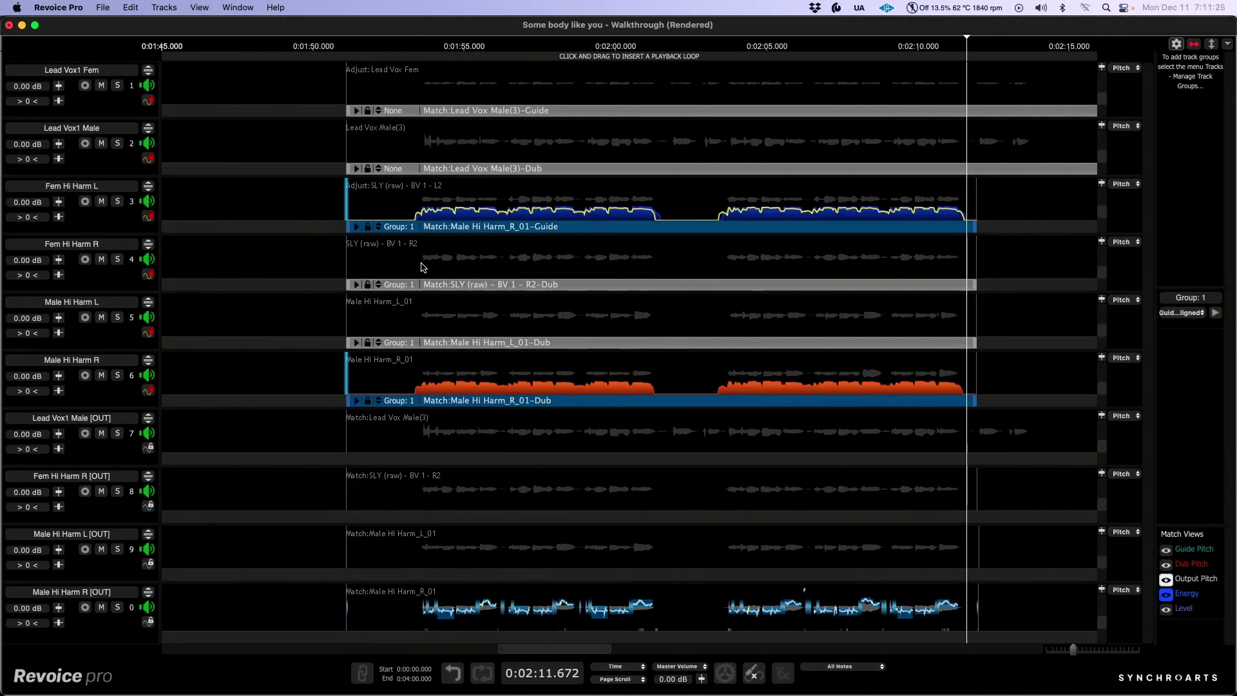
left_click(423, 267)
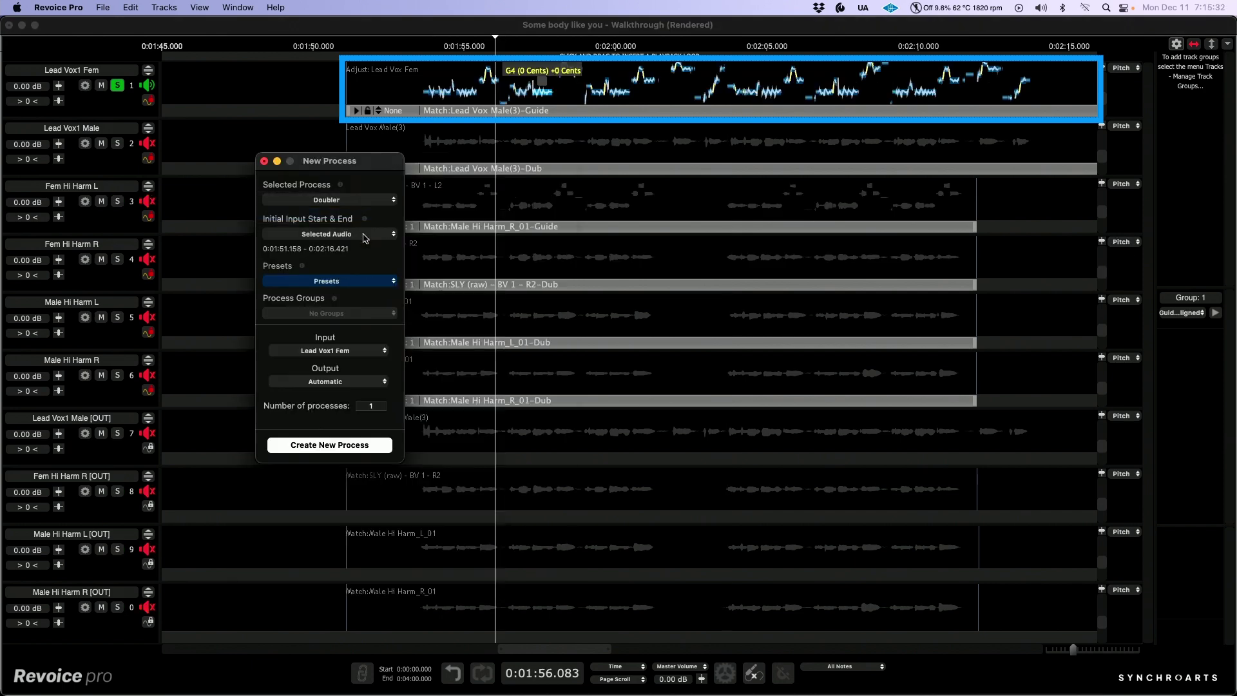
Step: Create a doubler for Lead Vox1 Fem with the Stereo Vocal Mild factory preset
left_click(337, 282)
mouse_move(332, 309)
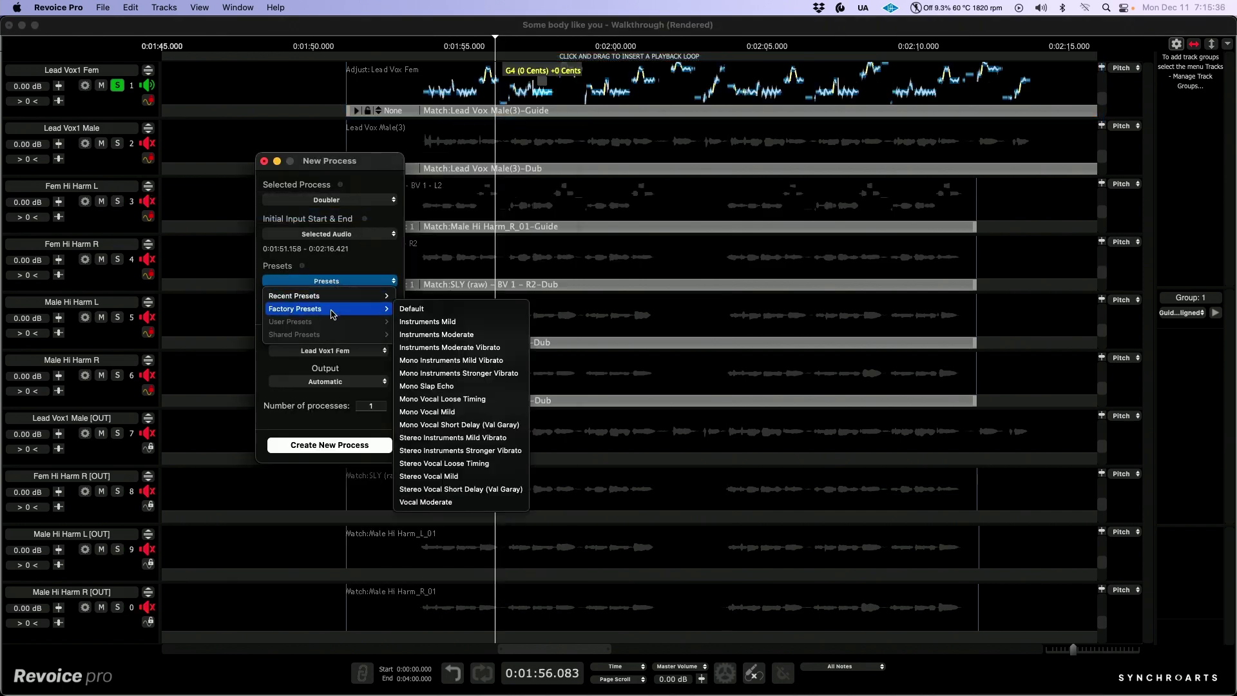
left_click(462, 477)
left_click(353, 452)
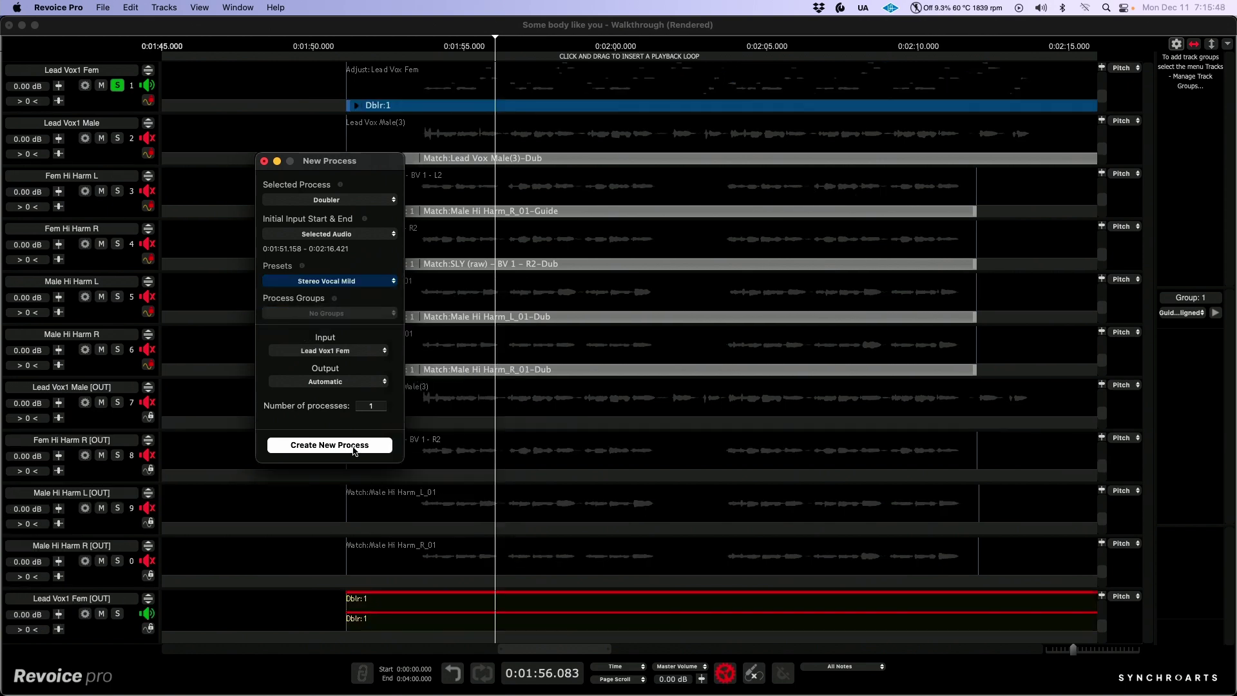
Step: Solo the OUT track and spot Dblr_1 onto Studio One's Stereo Vocal Double track
left_click(119, 614)
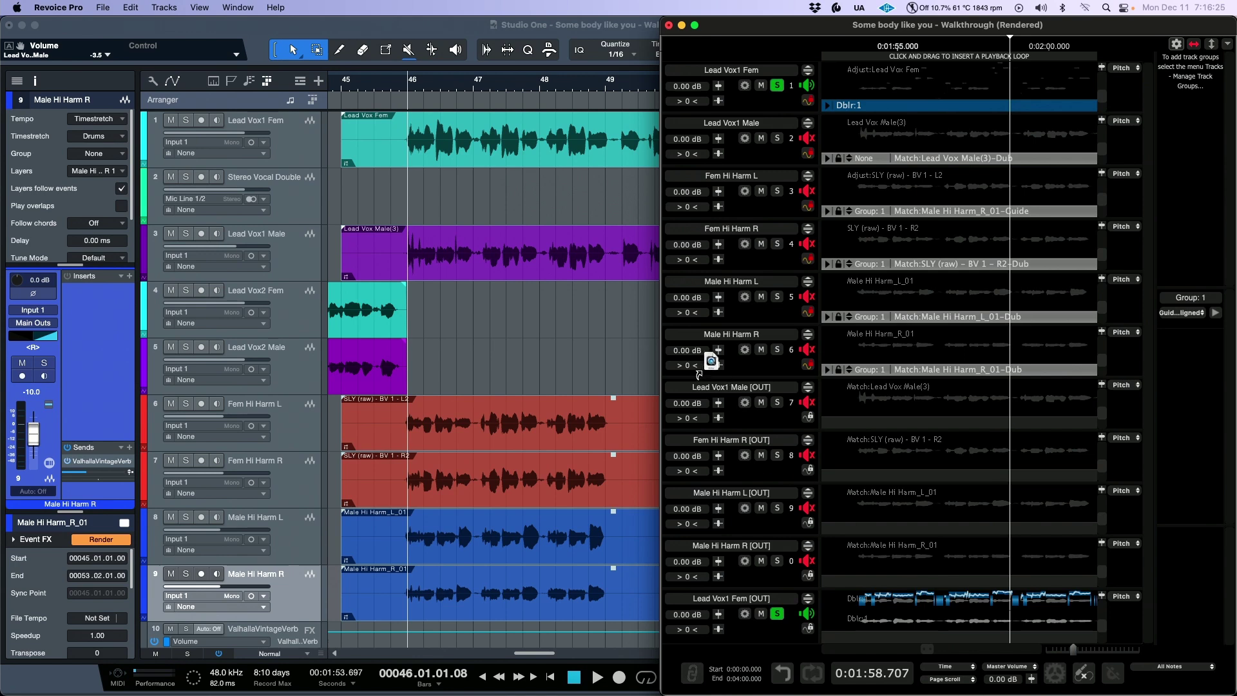
left_click_drag(707, 353, 546, 217)
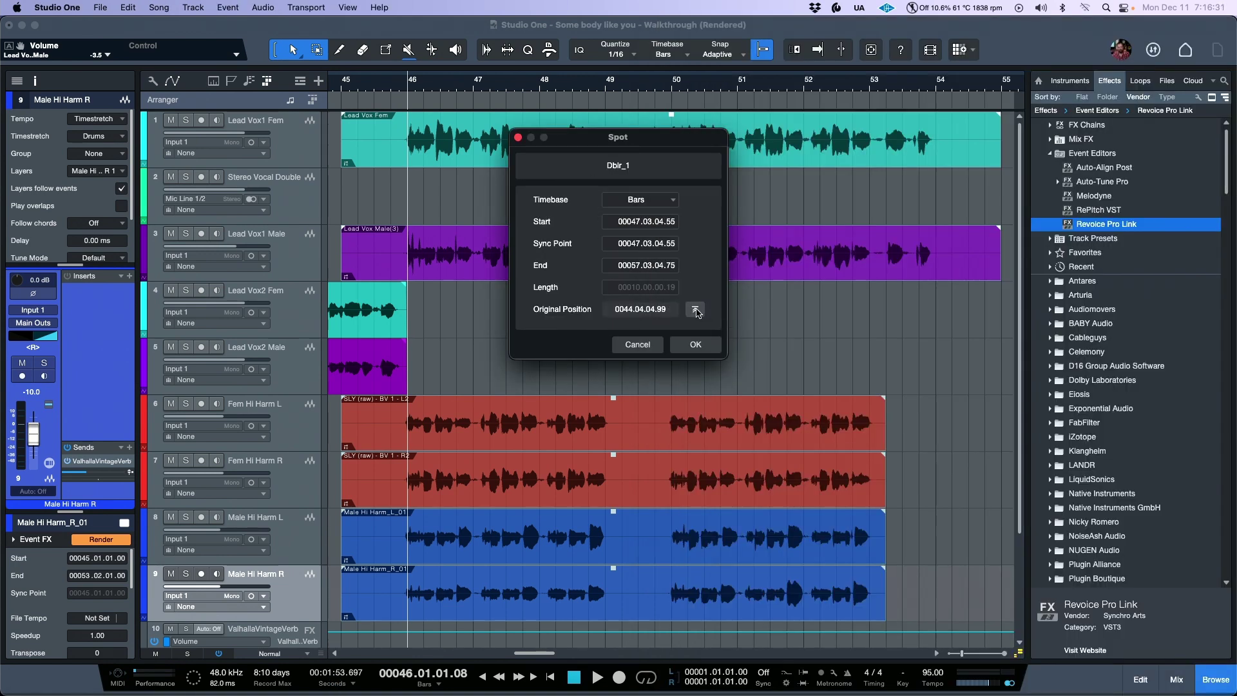
left_click(696, 345)
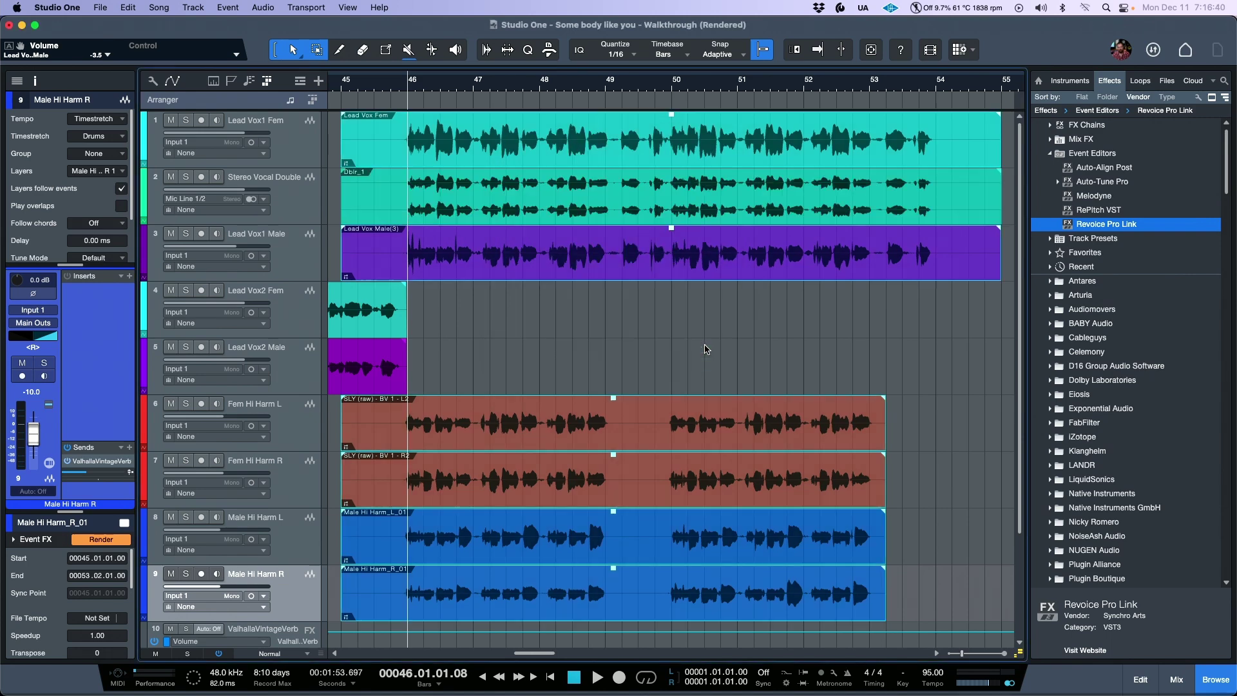